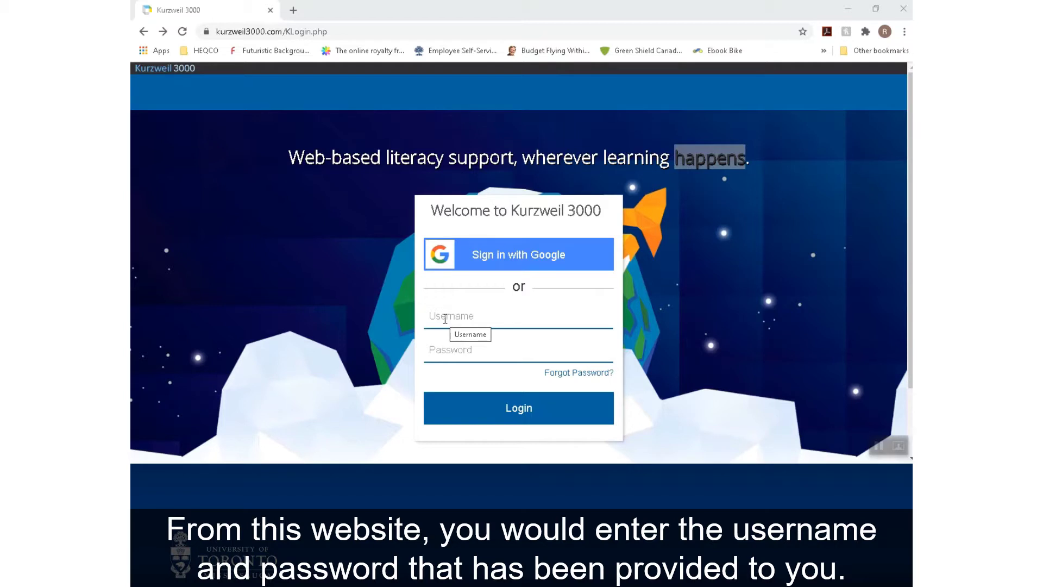
- Log in to the reading service with the account username and password
left_click(445, 319)
type("roh00")
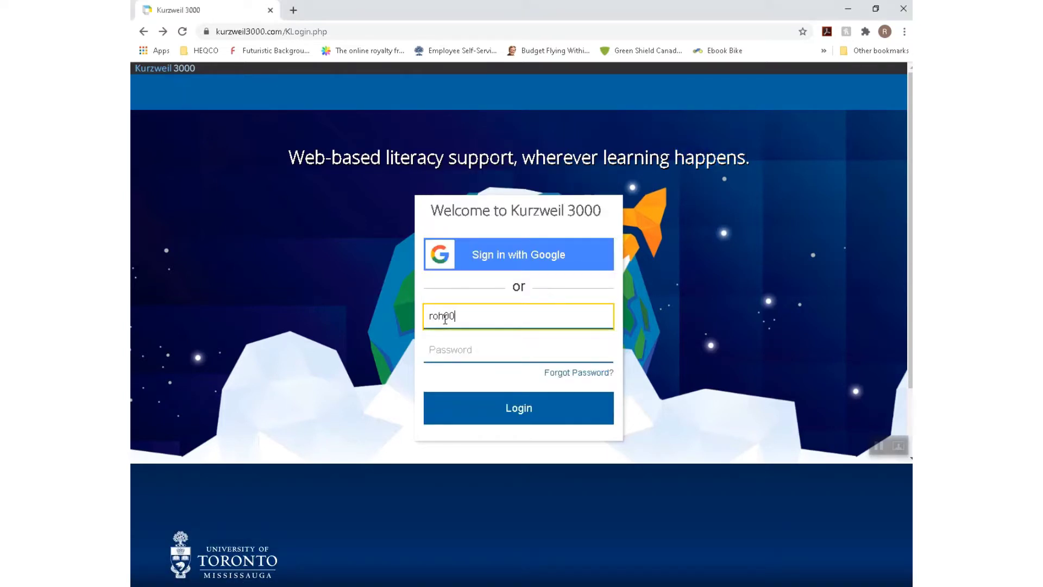
key("Tab")
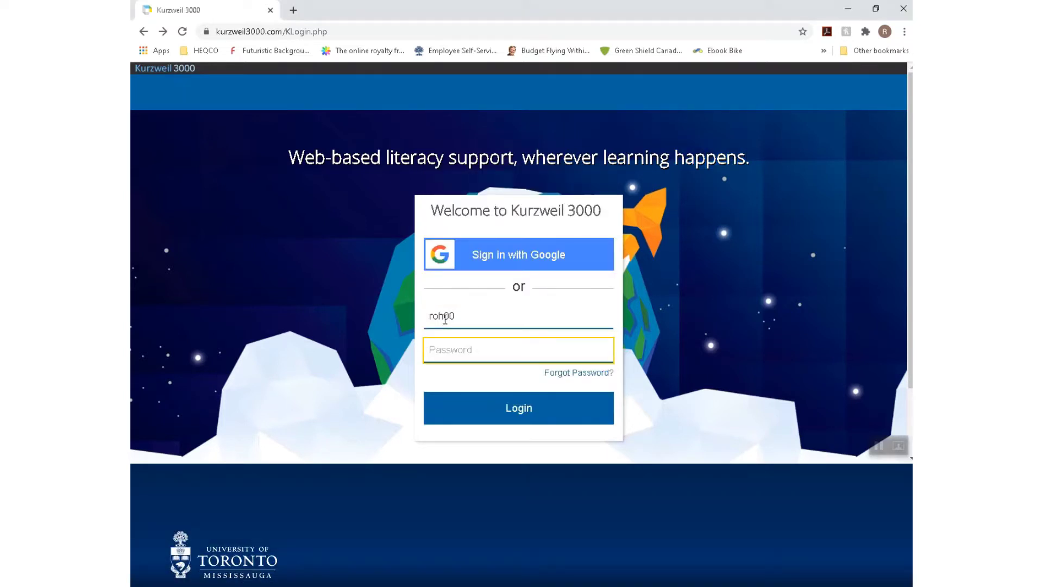
type("••••••••")
key("Return")
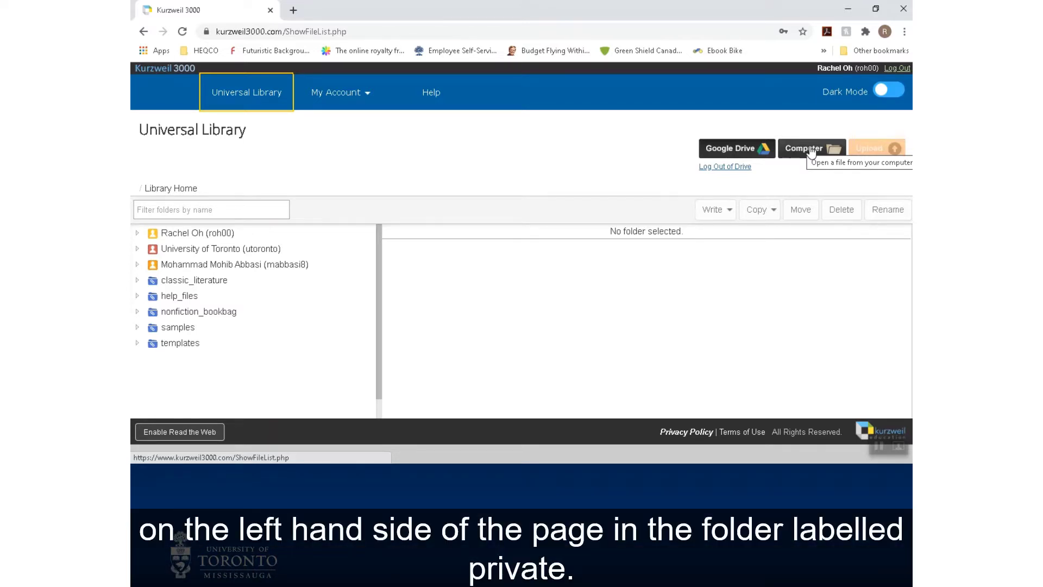
- Open the file netflix_reading2.kes from the private folder of the account's own library
left_click(182, 235)
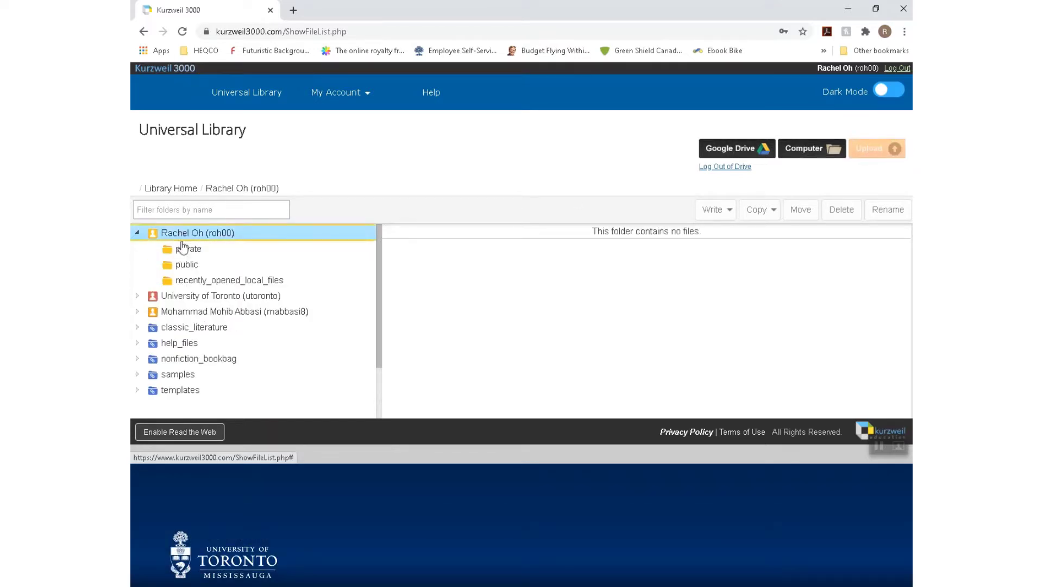
left_click(183, 251)
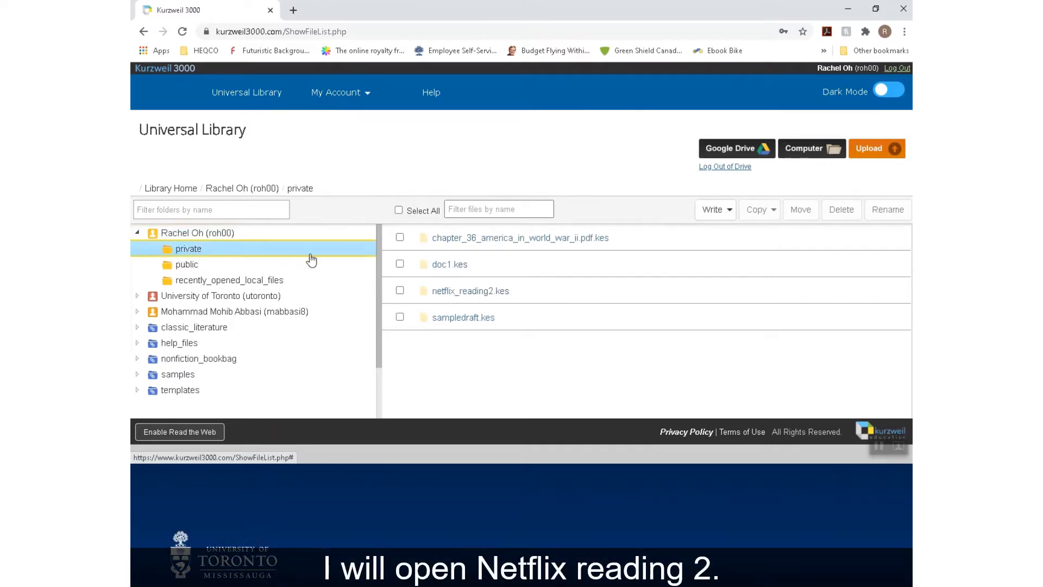
left_click(453, 294)
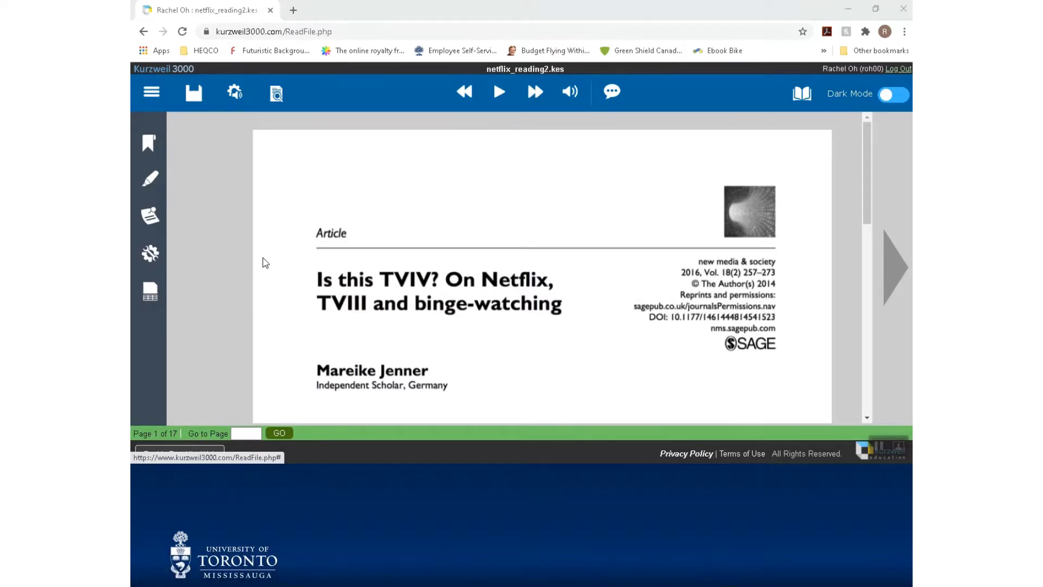
- Open the audio options and view the list of available reading voices
left_click(235, 92)
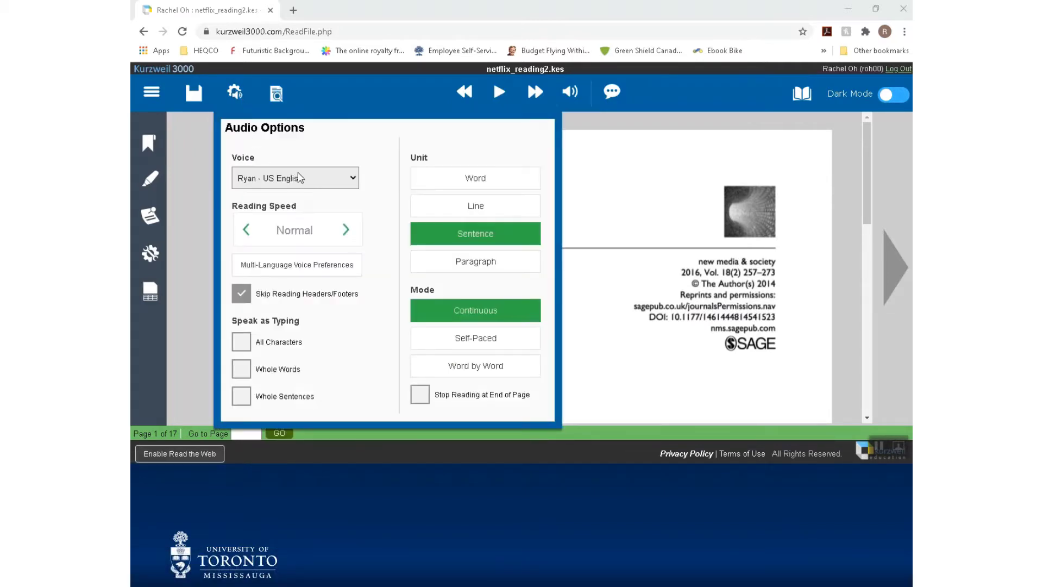
left_click(325, 177)
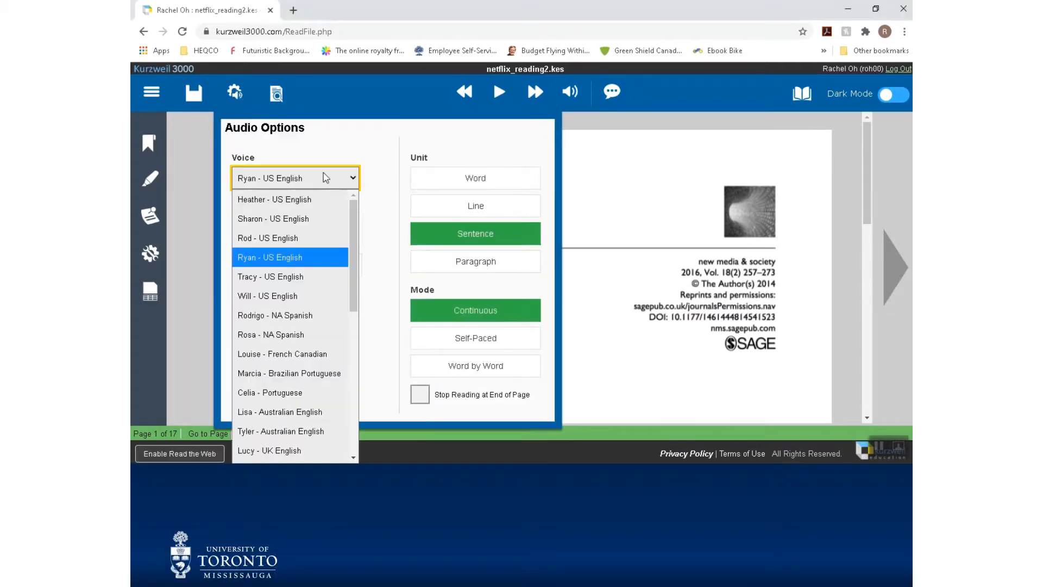
left_click(325, 177)
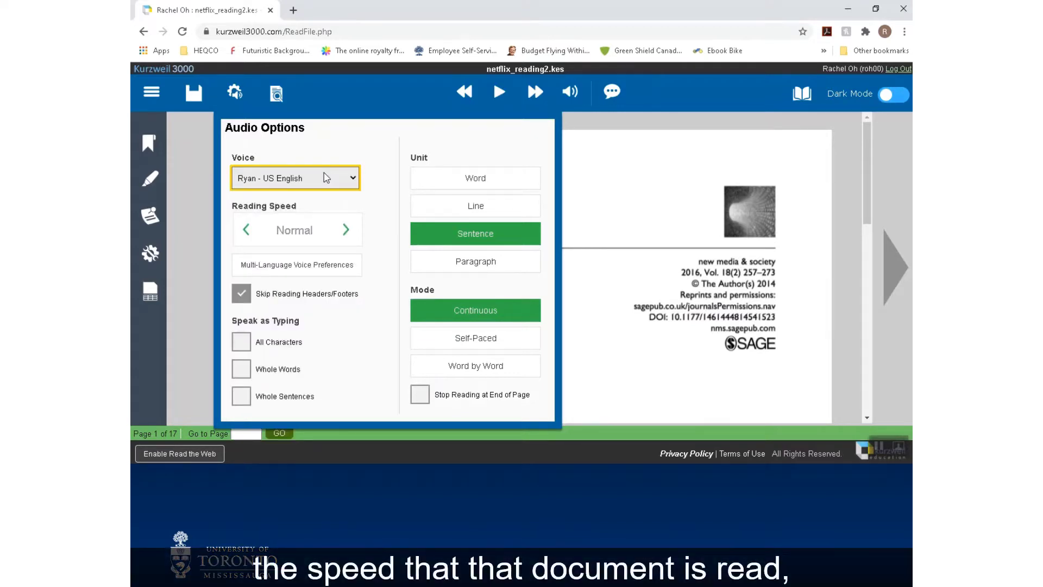
- Try faster and slower reading speeds, then return the reading speed to Normal
left_click(346, 232)
left_click(348, 233)
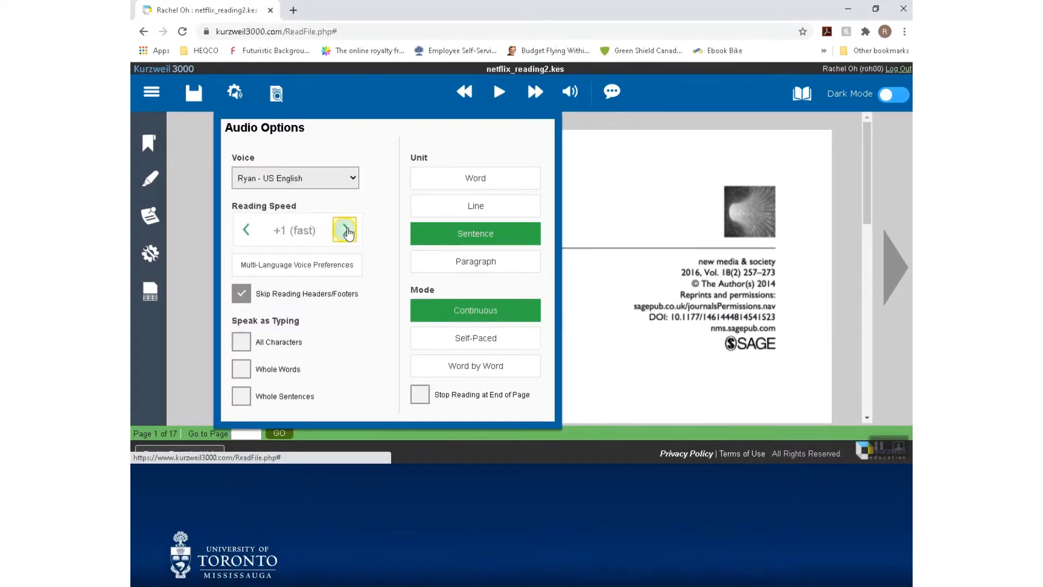
left_click(348, 232)
left_click(247, 234)
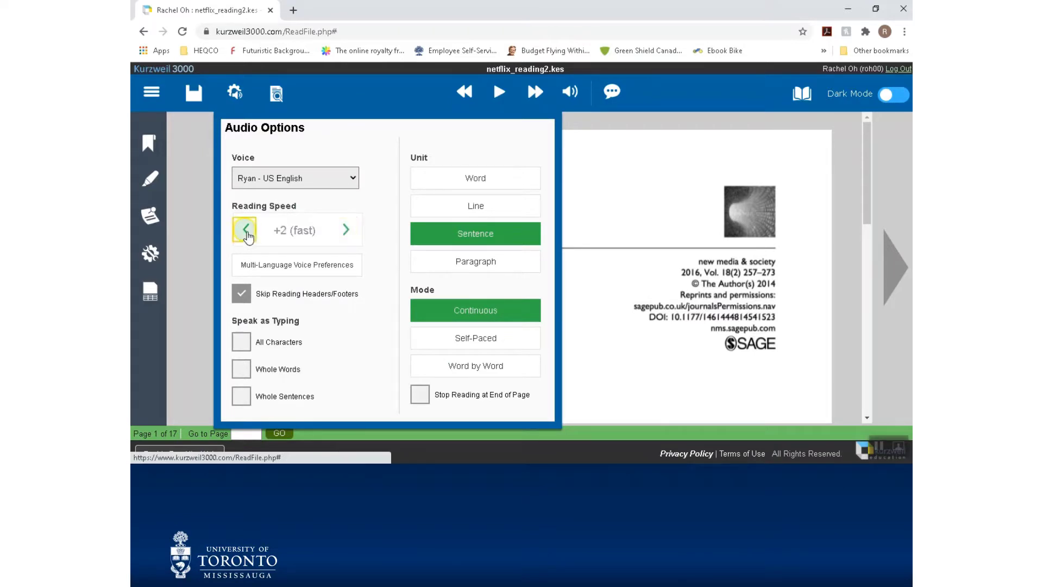
left_click(247, 235)
left_click(247, 235)
left_click(247, 235)
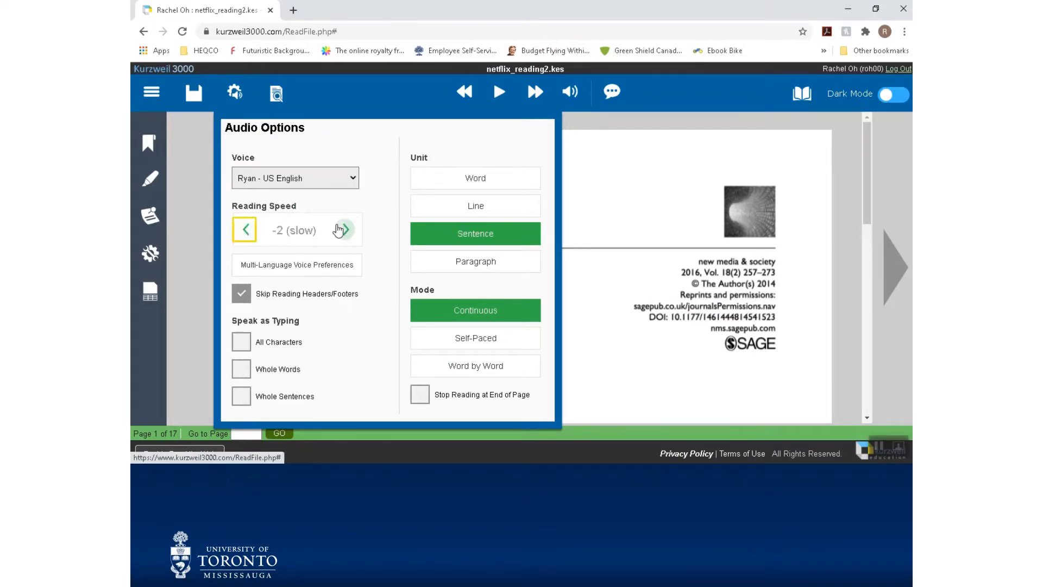
left_click(344, 232)
left_click(343, 232)
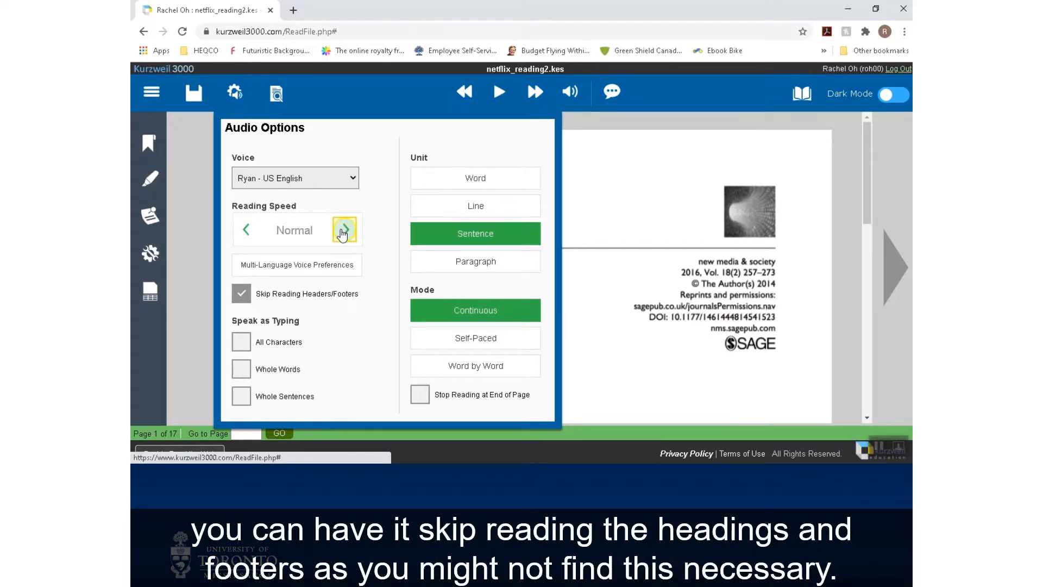
- Leave Skip Reading Headers/Footers on and enable Stop Reading at End of Page in the audio options
left_click(306, 296)
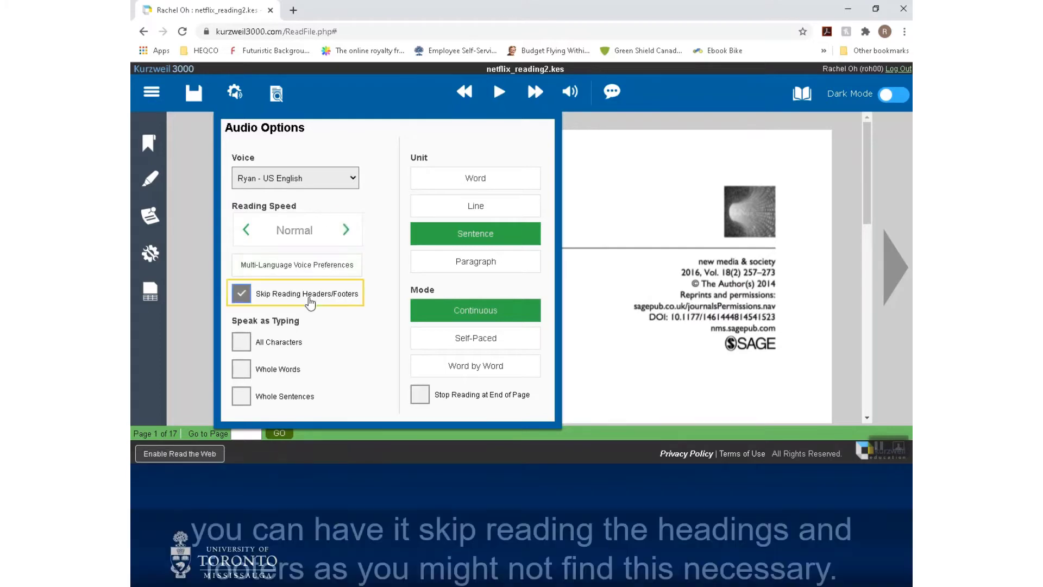
left_click(306, 296)
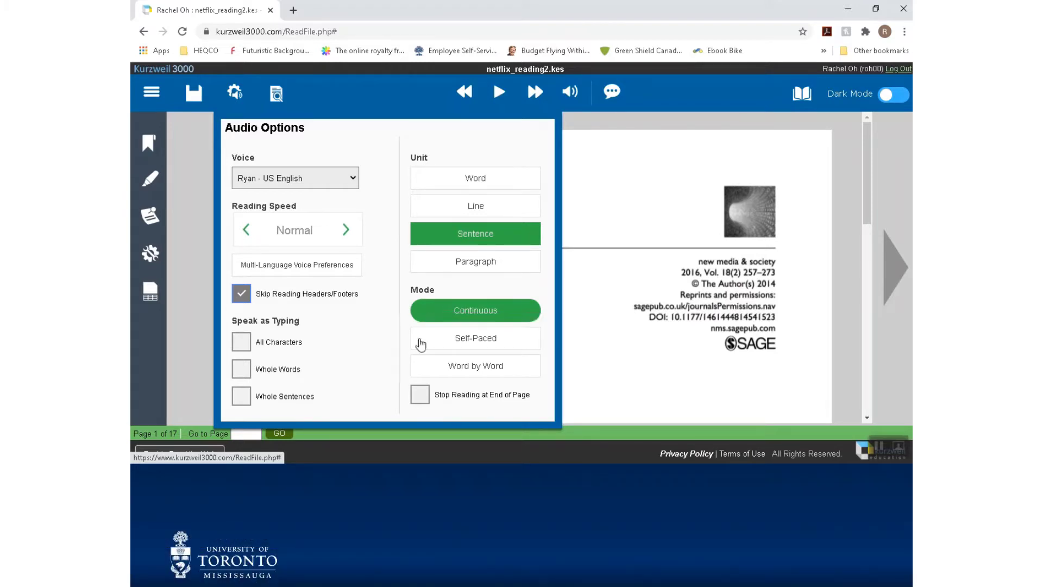
left_click(418, 396)
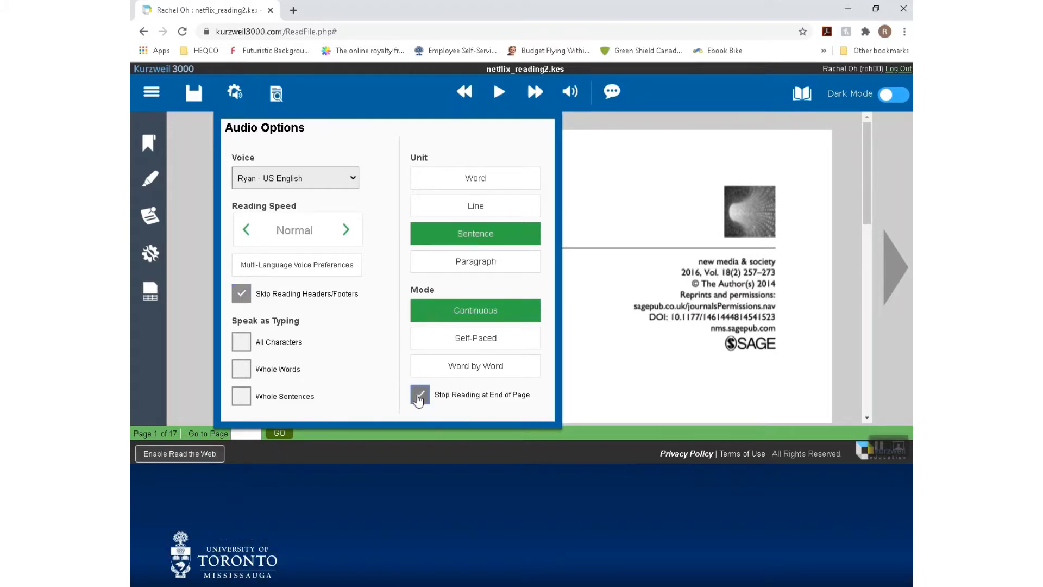
left_click(566, 238)
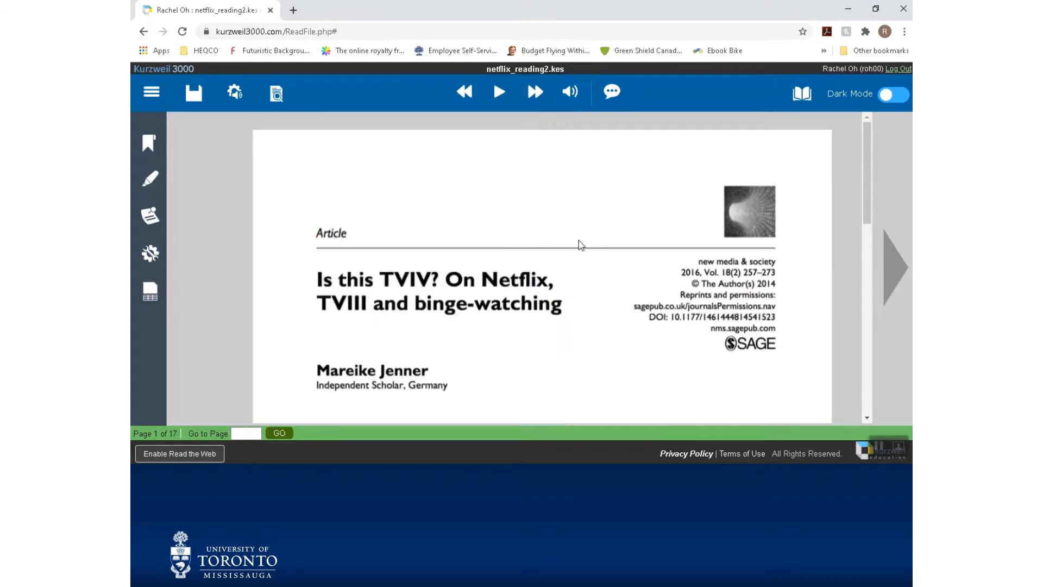
- Reduce the document zoom slightly in the document view options, to near 100%
left_click(276, 93)
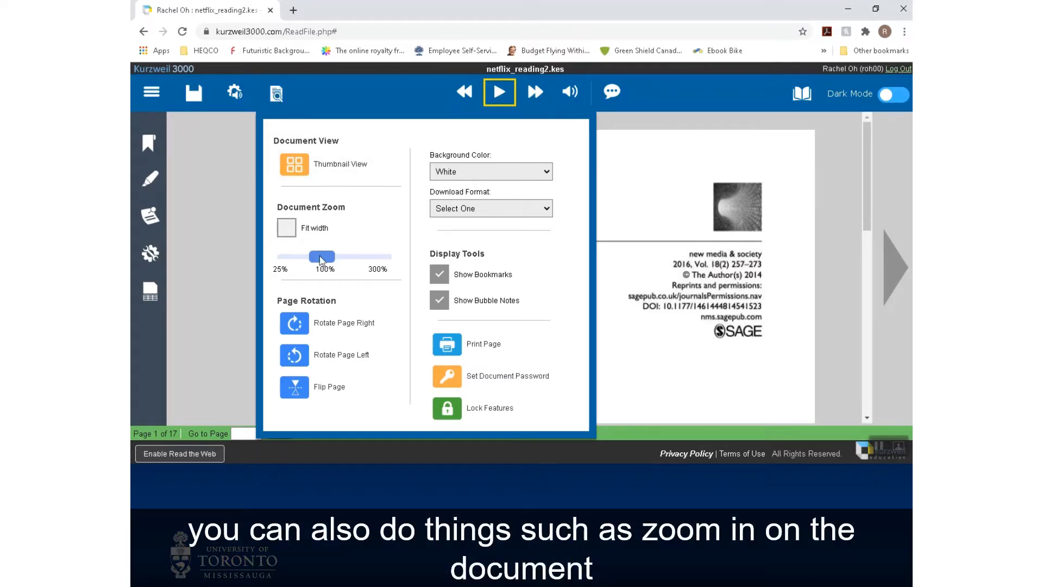
mouse_move(322, 256)
left_mouse_down()
mouse_move(355, 257)
mouse_move(315, 257)
left_mouse_up()
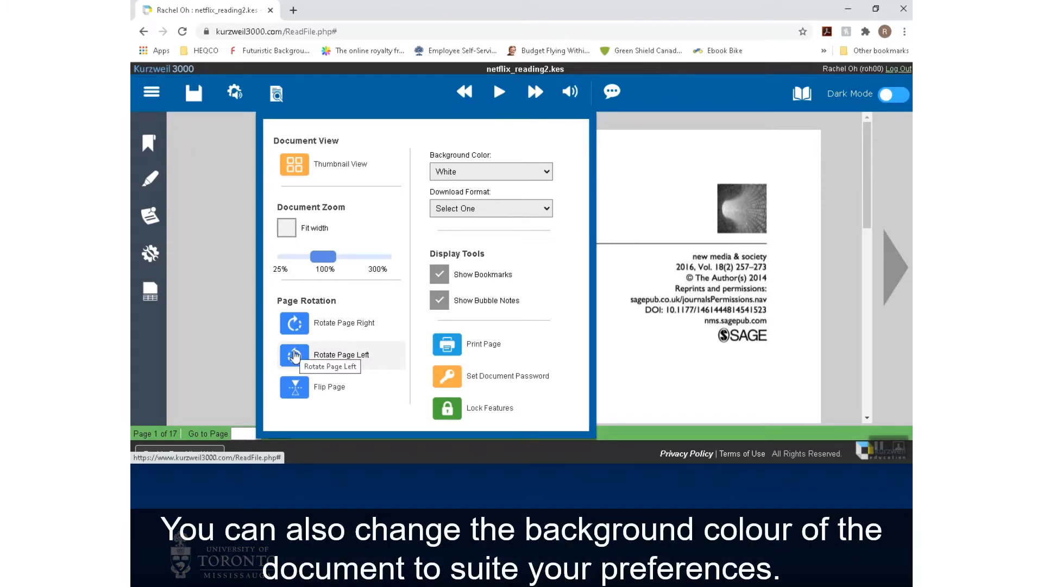
- Try the Peach background color for the document, then set the background back to White
left_click(479, 173)
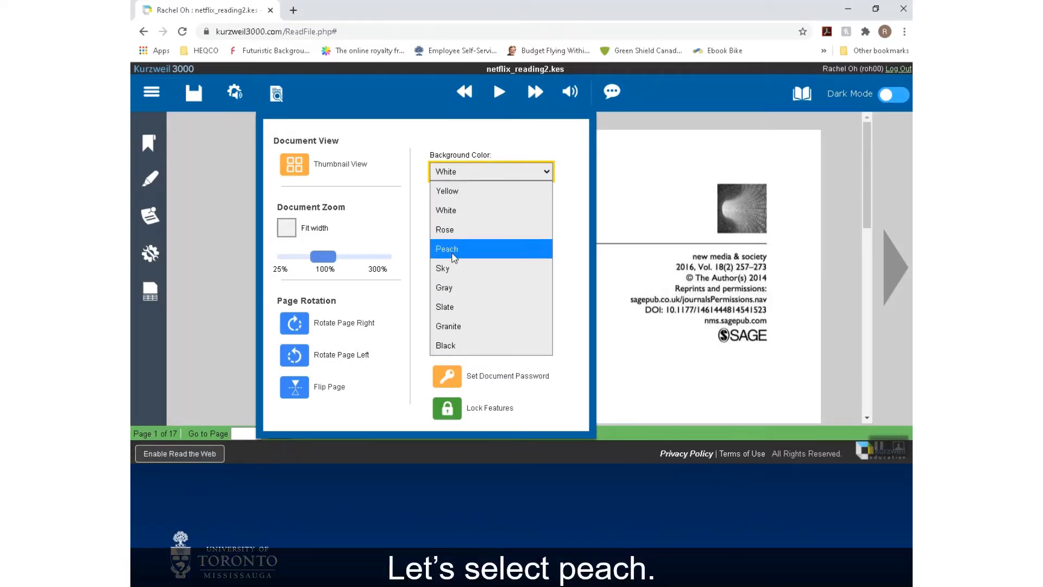
left_click(454, 250)
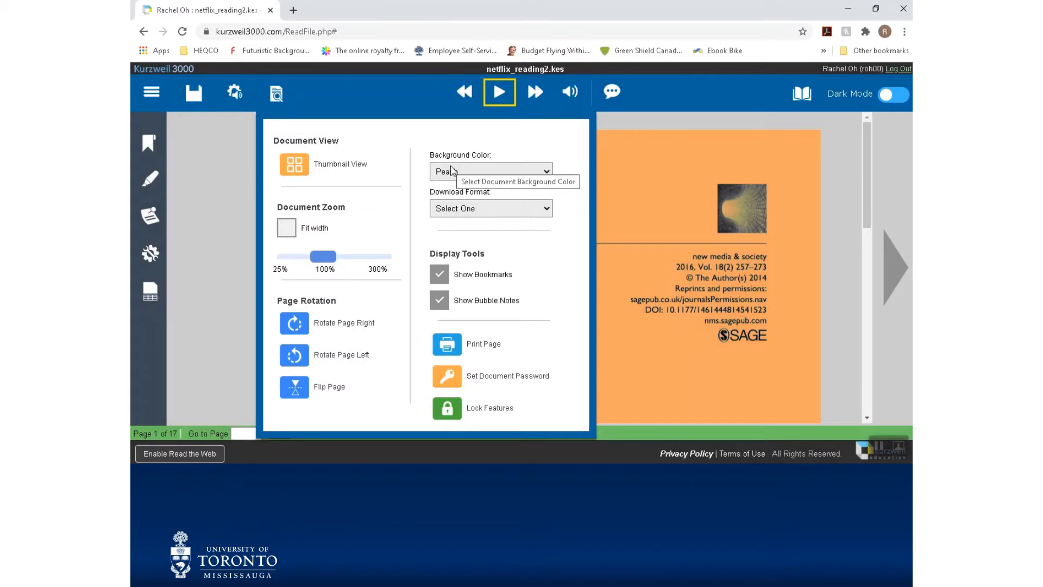
left_click(452, 172)
left_click(452, 212)
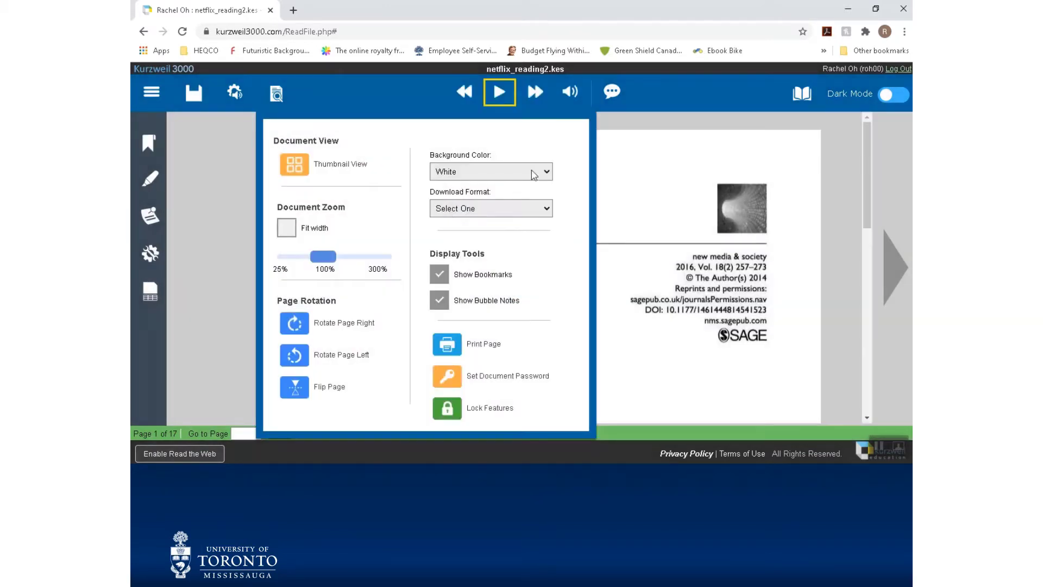
left_click(621, 167)
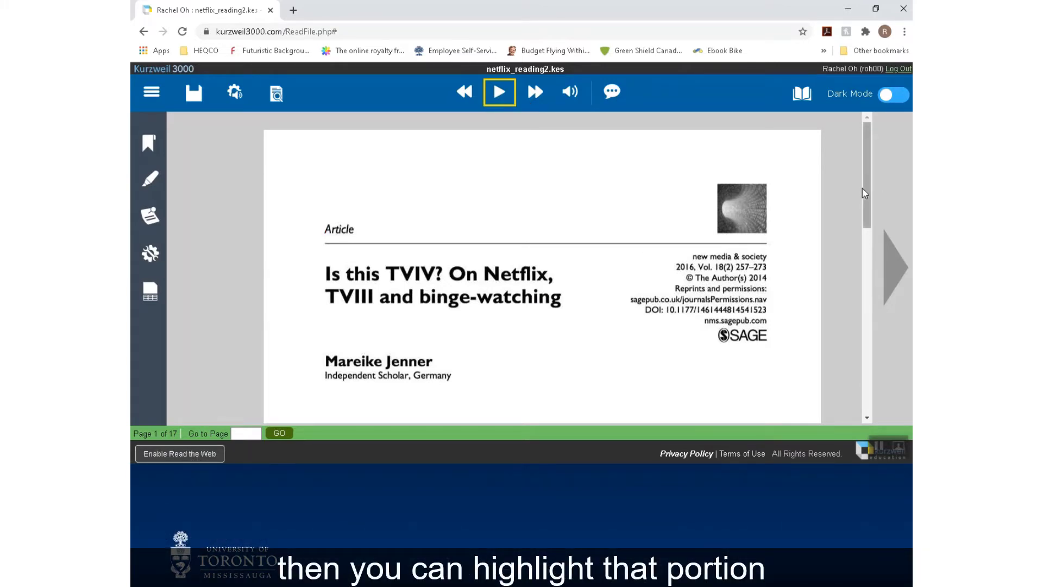
- Select most of the Abstract paragraph, then read its first sentence aloud from "This article" and pause
scroll(864, 193, "down", 6)
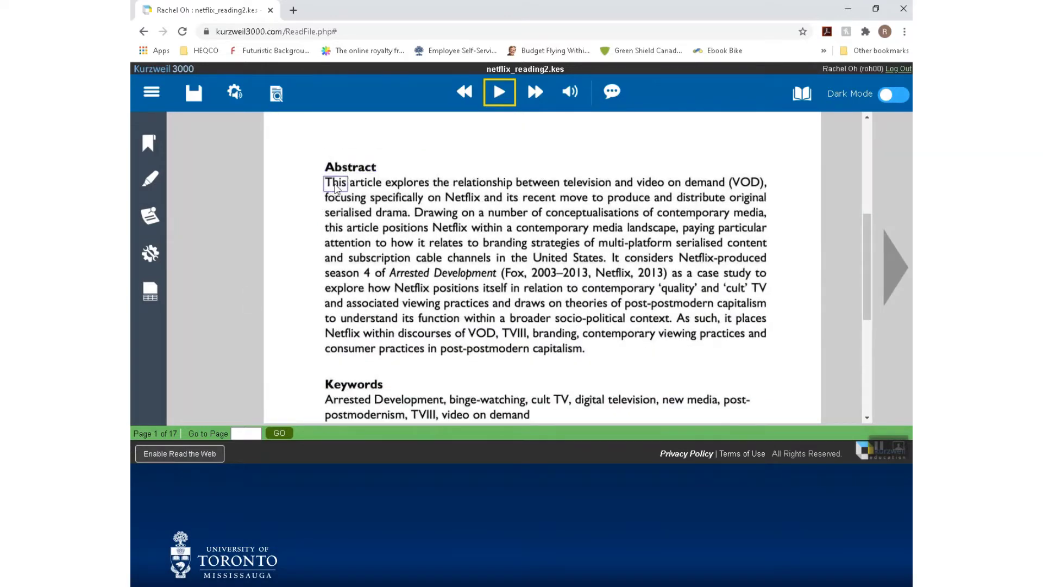
left_click_drag(337, 186, 535, 323)
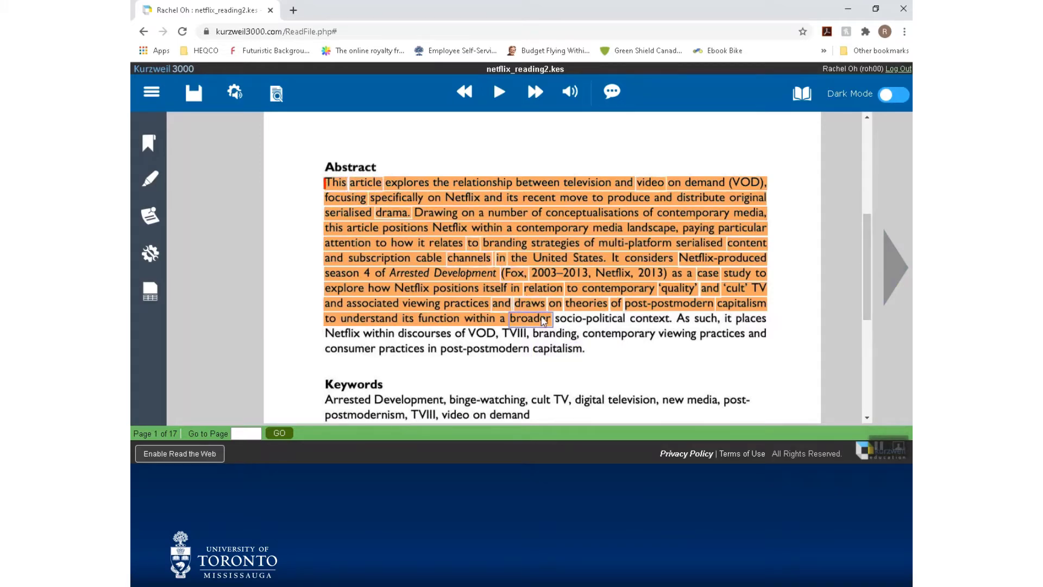
left_click(333, 186)
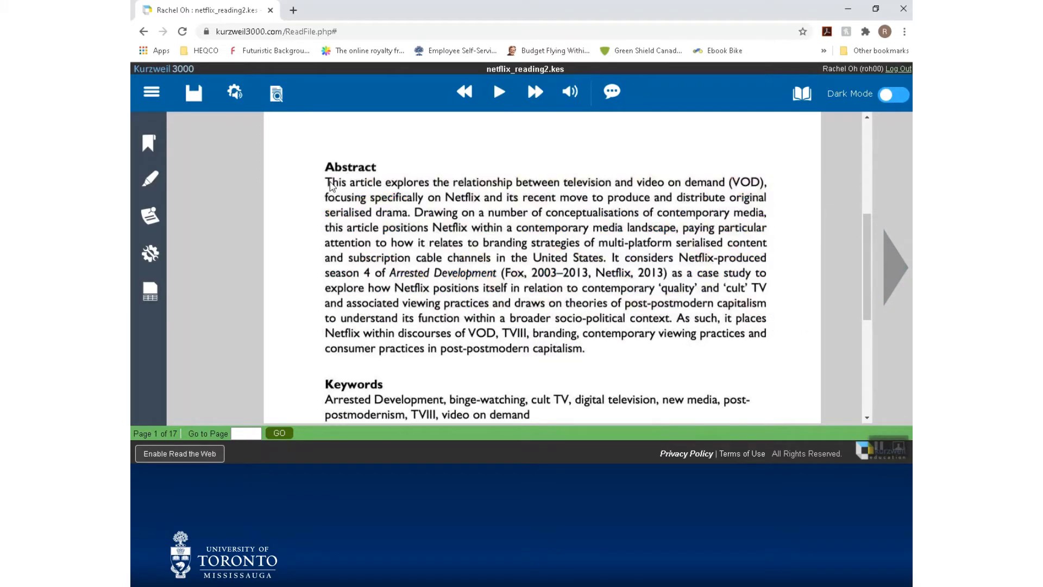
left_click(491, 93)
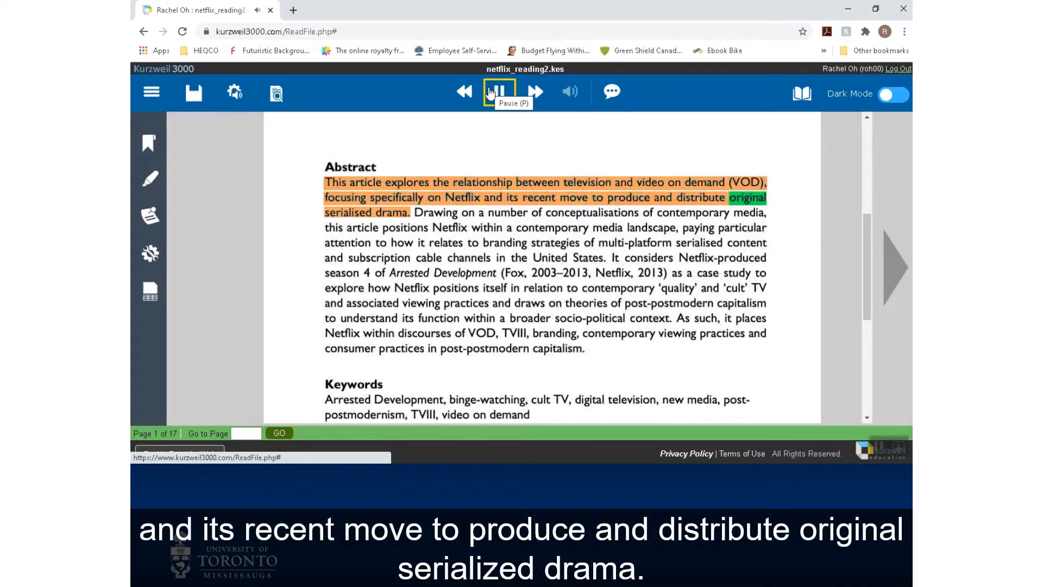
left_click(490, 93)
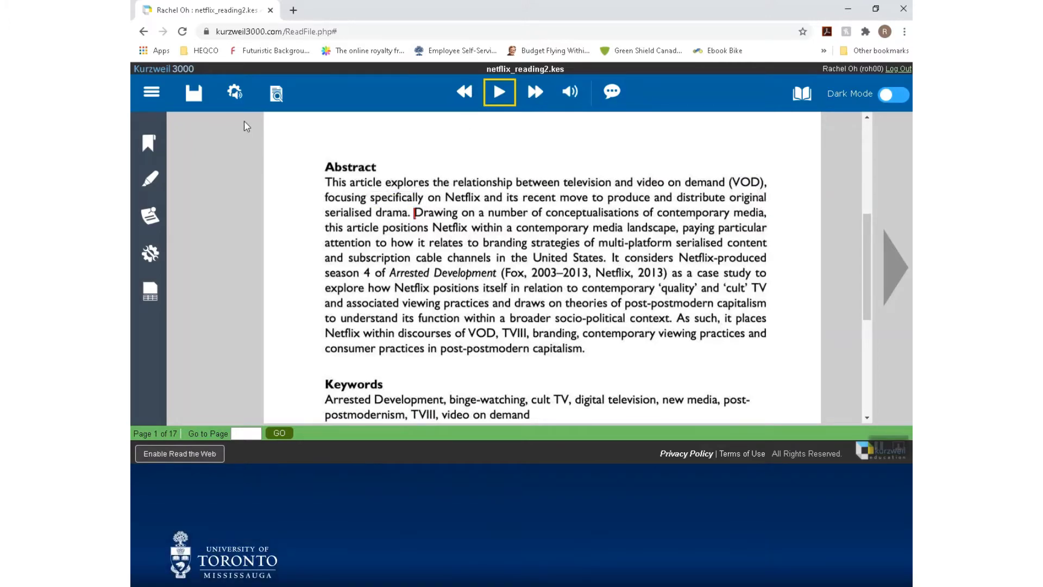
- Change the reading voice to Heather - US English and slow the reading speed by one level
left_click(234, 102)
left_click(258, 178)
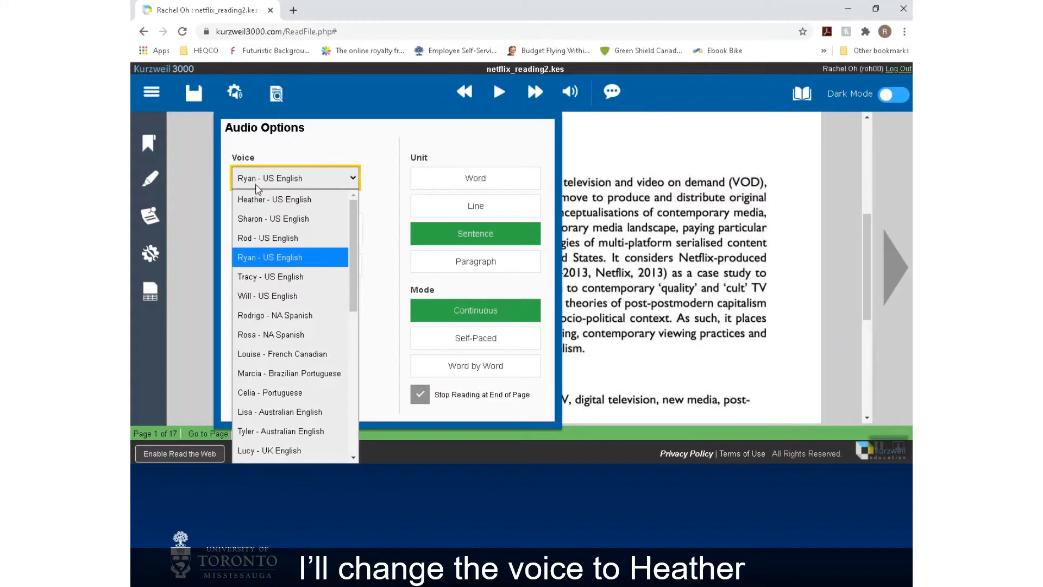
left_click(263, 200)
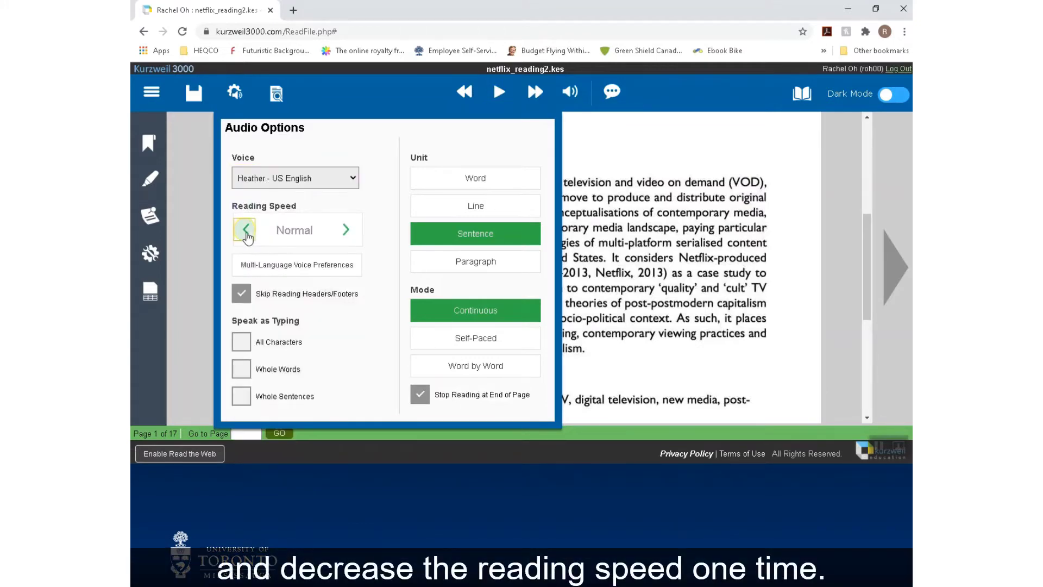
left_click(248, 235)
left_click(418, 211)
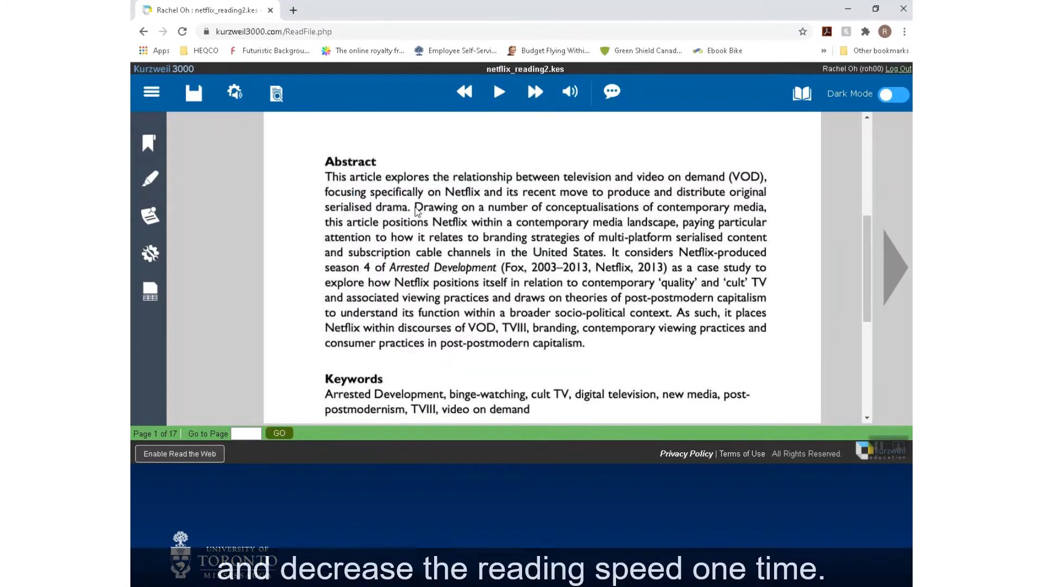
- Read the Abstract aloud from the sentence starting with "Drawing on a number" and pause after that sentence
left_click(418, 211)
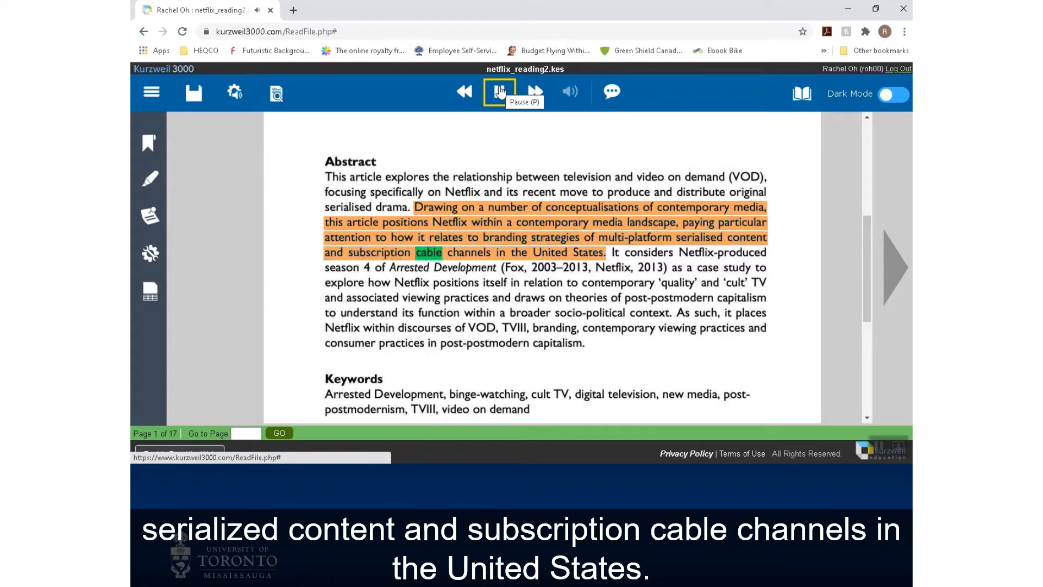
left_click(500, 93)
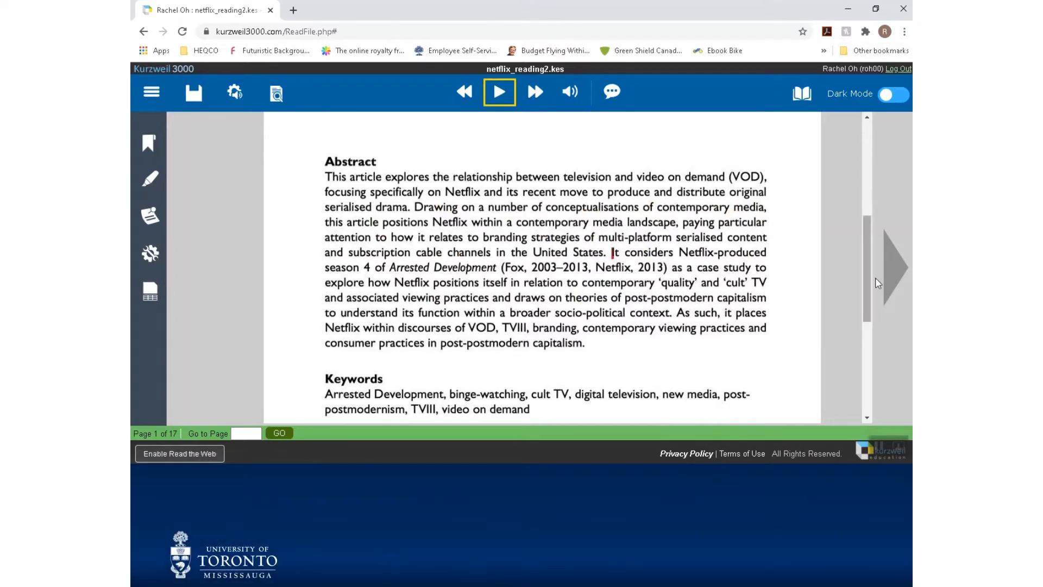
- Go to page 2 and look up the dictionary definition of "television" from the phrase "digital television landscape", reading through the whole entry
left_click(896, 266)
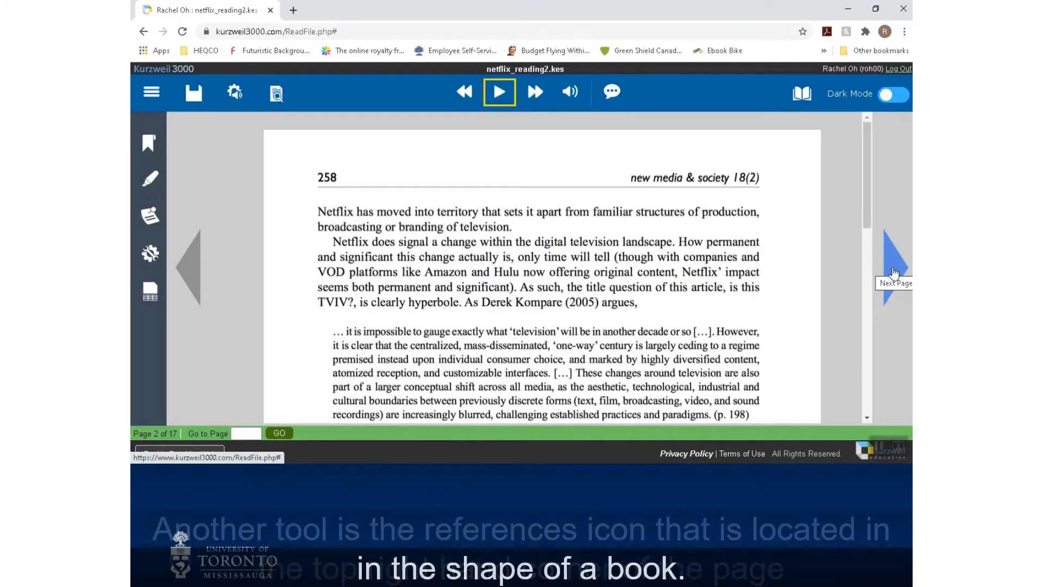
left_click(801, 96)
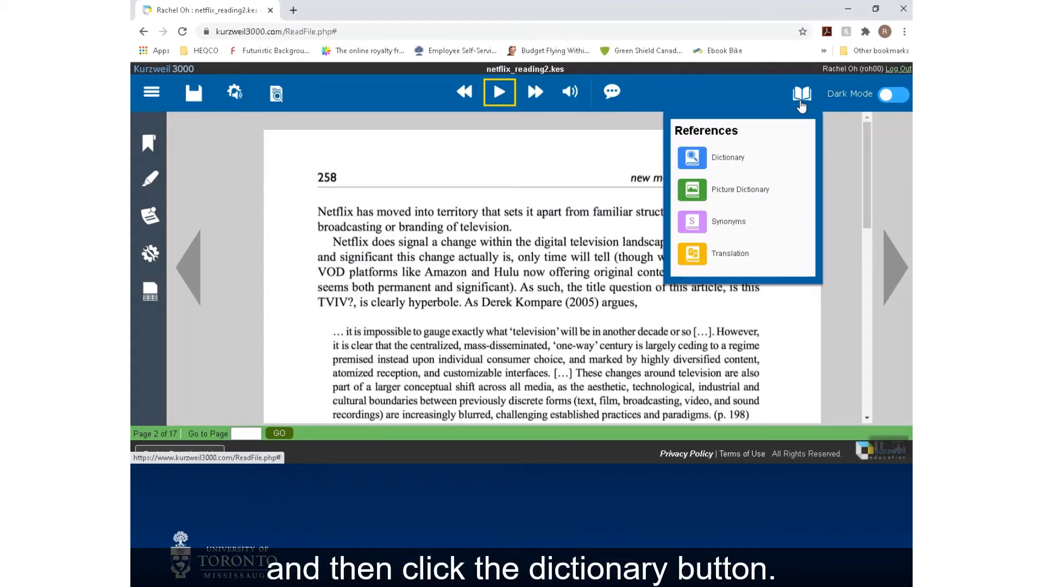
left_click(581, 247)
left_click_drag(582, 247, 593, 243)
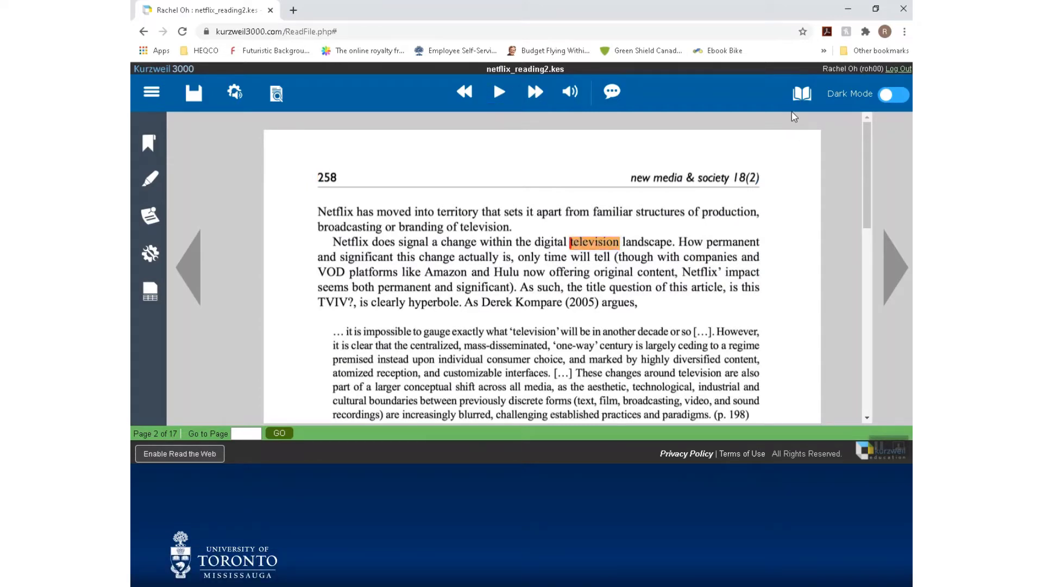
mouse_move(790, 112)
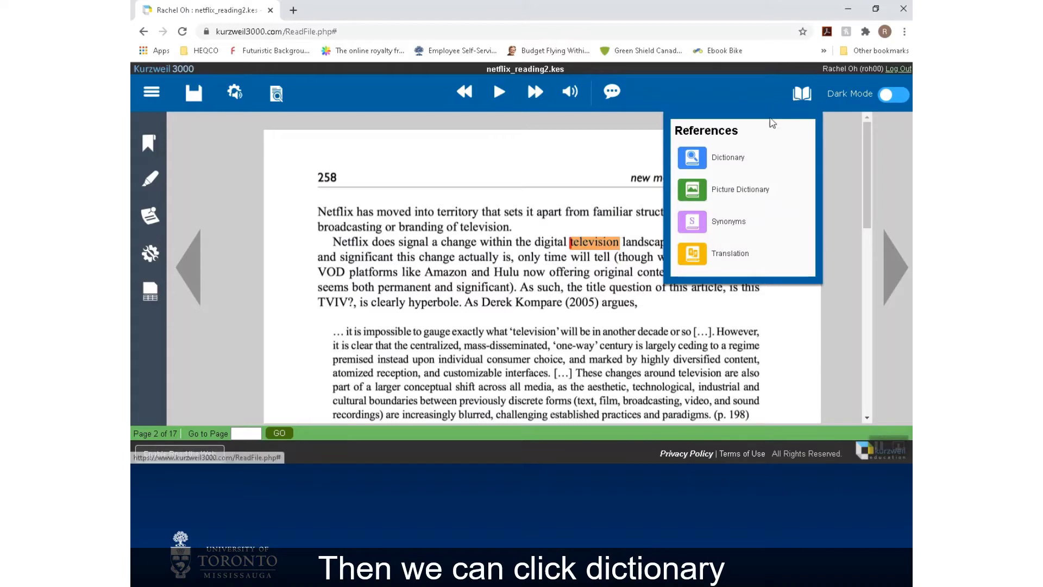
left_click(740, 159)
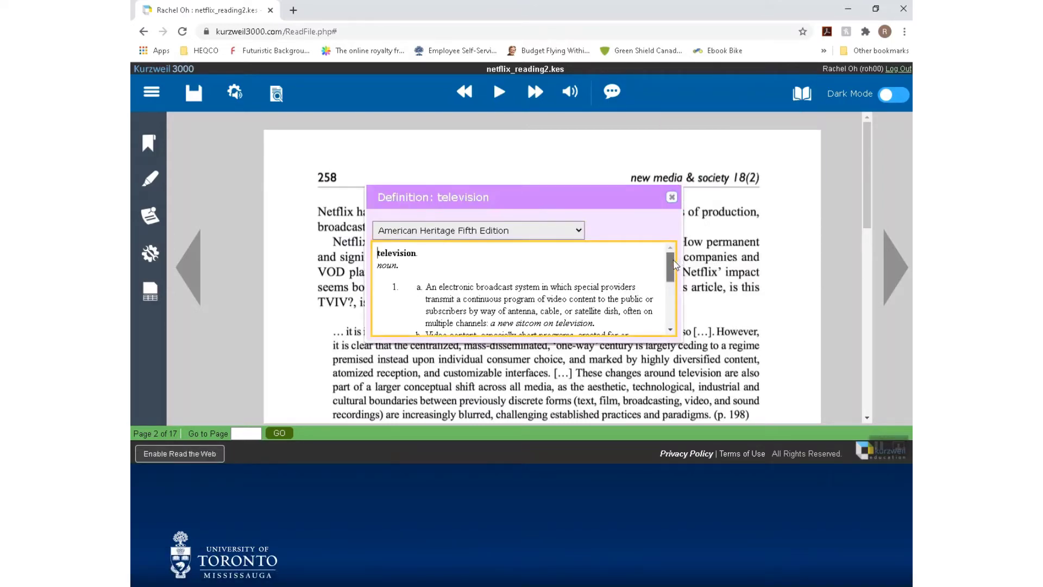
left_click_drag(670, 264, 669, 311)
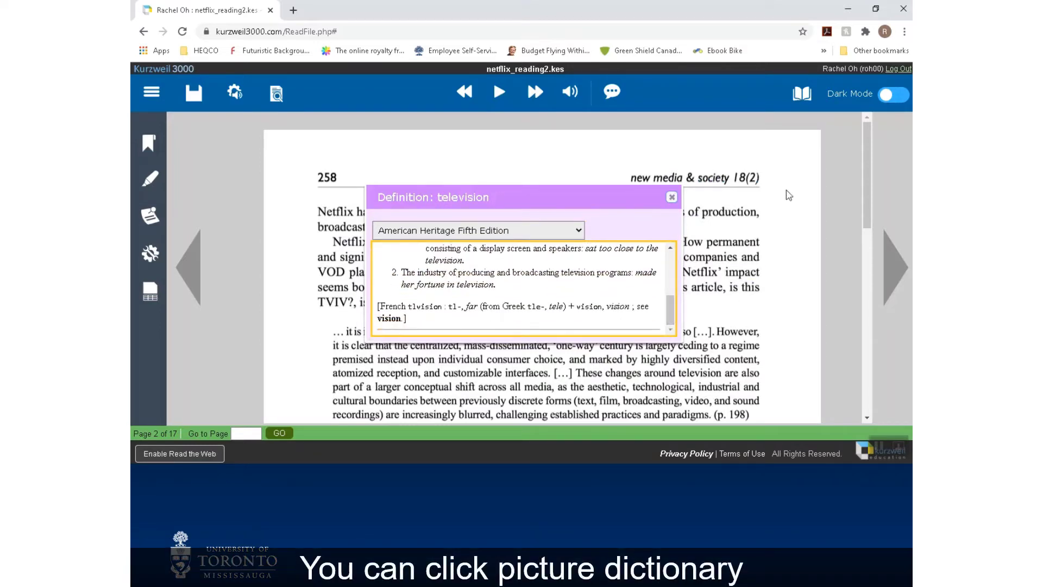
- Look up "television" in the Picture Dictionary, view all its pictures, and close the results
mouse_move(798, 99)
left_click(751, 200)
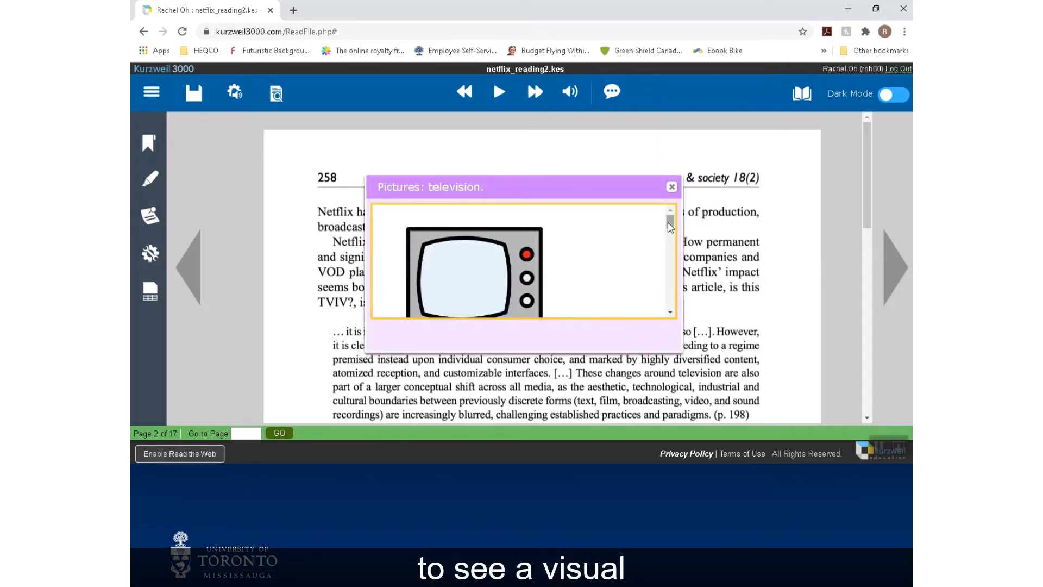
left_click_drag(670, 222, 671, 303)
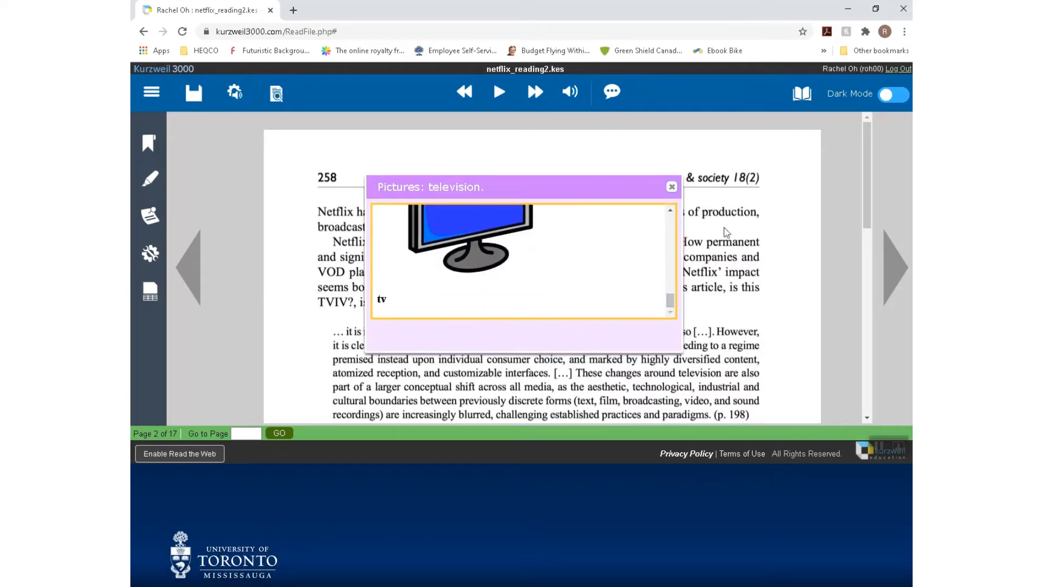
left_click(671, 188)
left_click(671, 188)
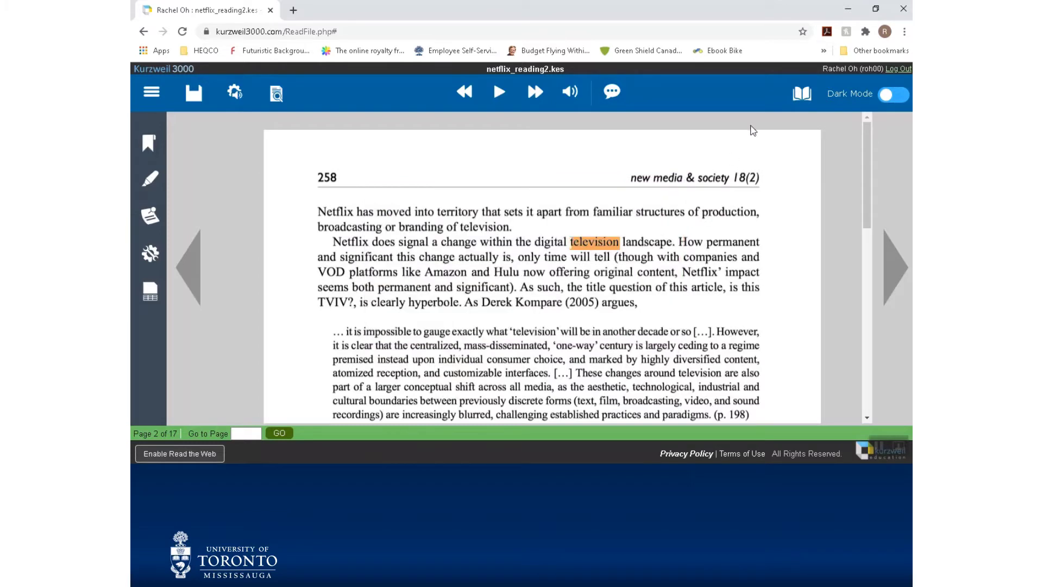
- Look up synonyms for the selected word "television" and close the results
left_click(801, 93)
left_click(734, 221)
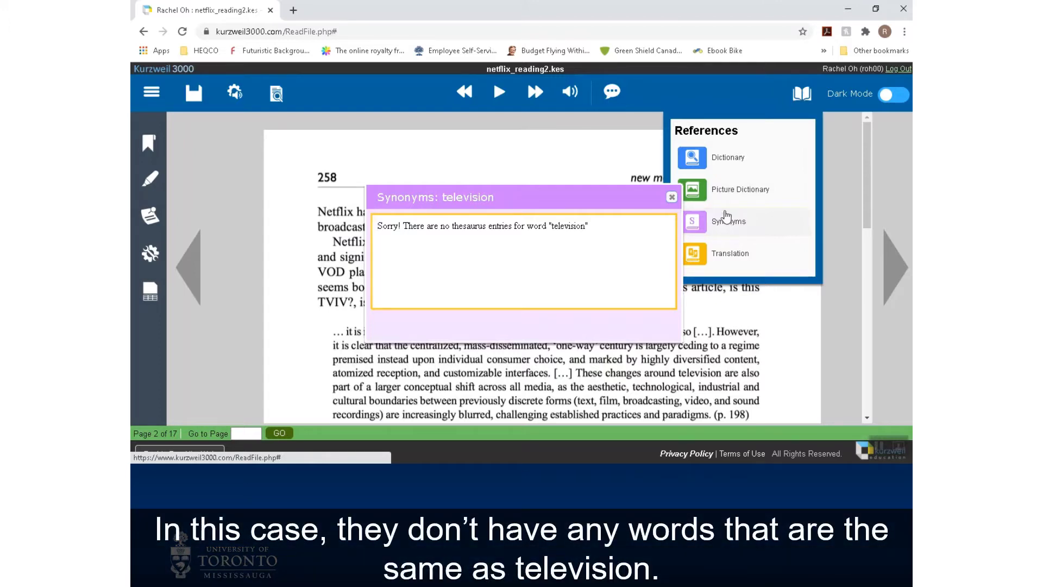
left_click(670, 198)
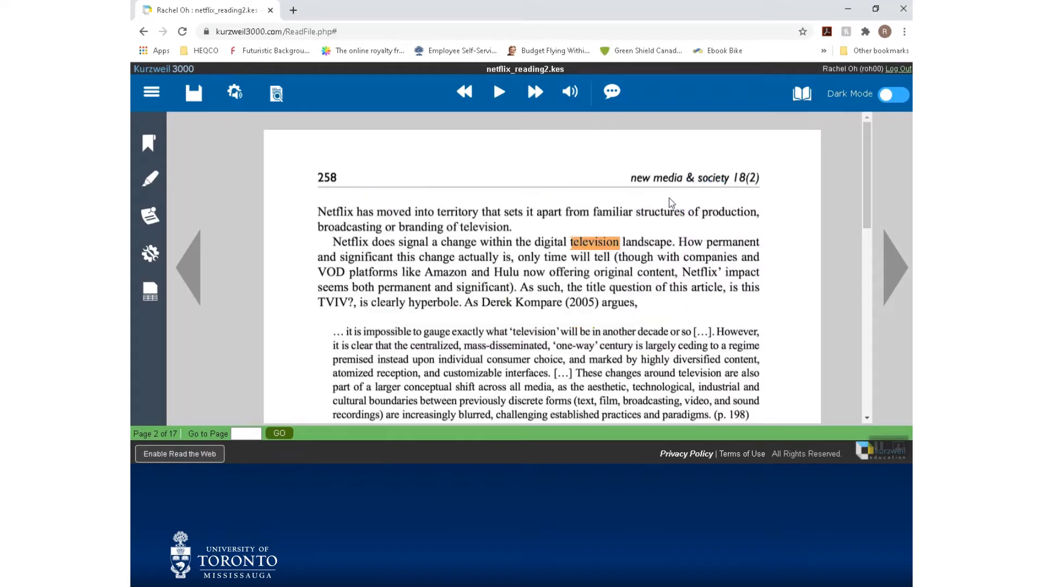
- Translate "television" into Spanish, have the translation read aloud, and close the translation window
mouse_move(761, 125)
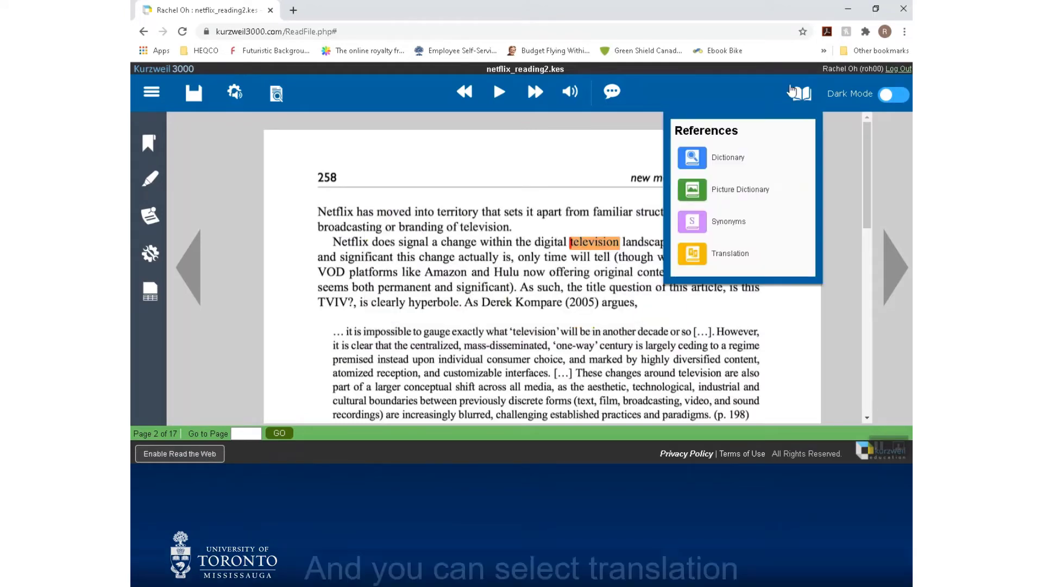
left_click(736, 270)
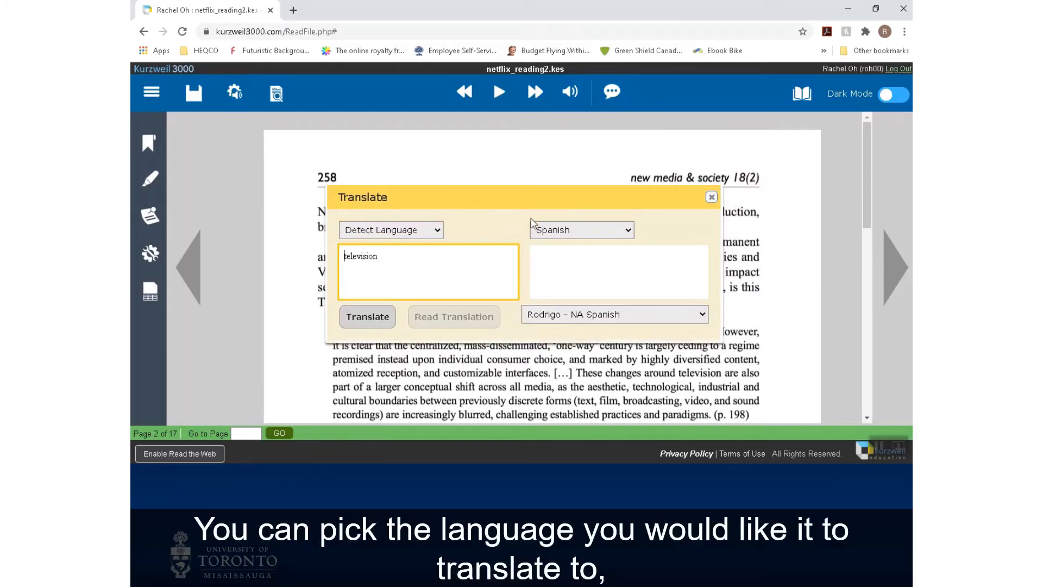
left_click(555, 229)
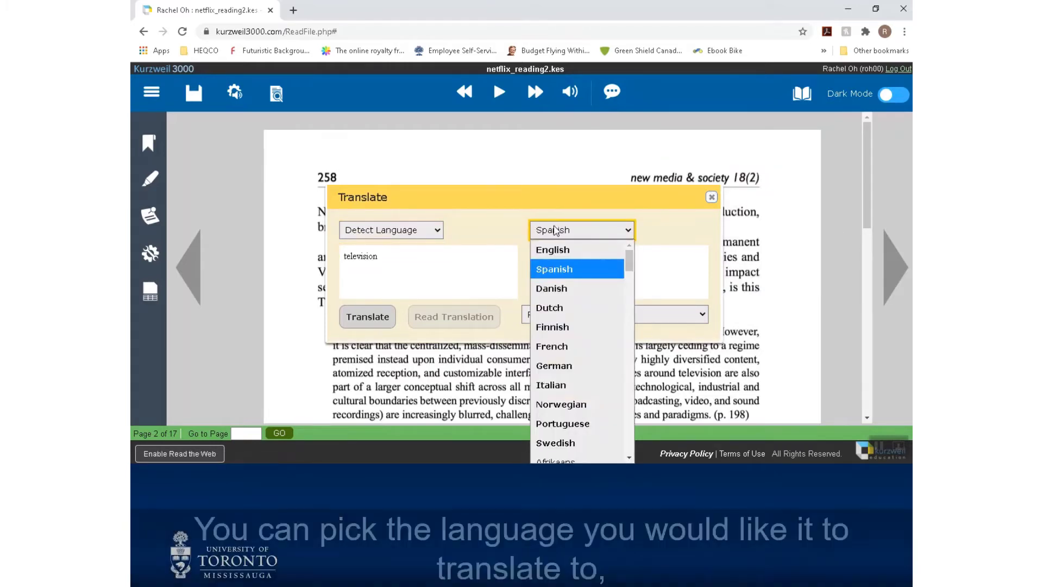
left_click(544, 270)
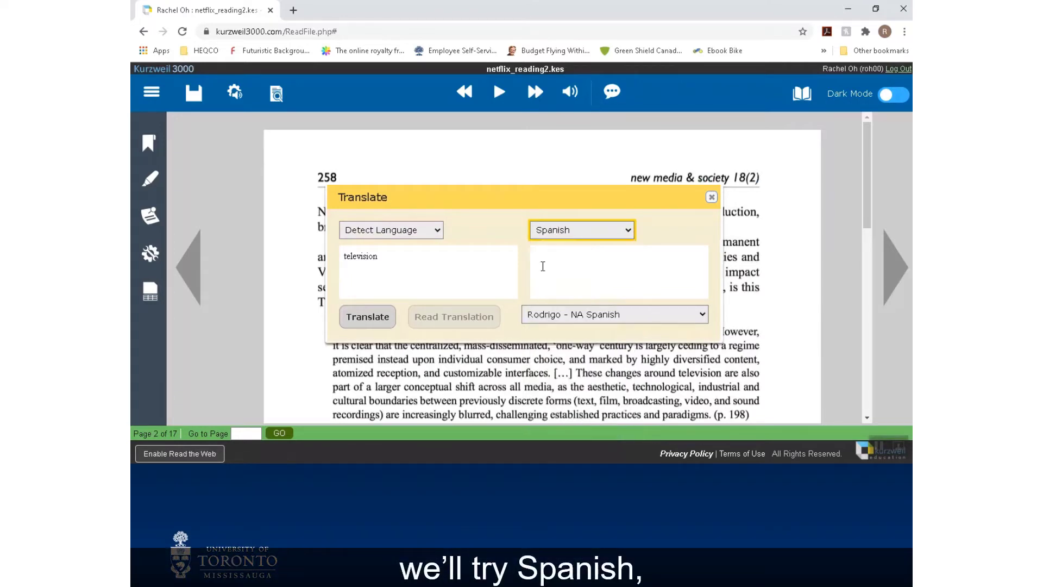
left_click(364, 326)
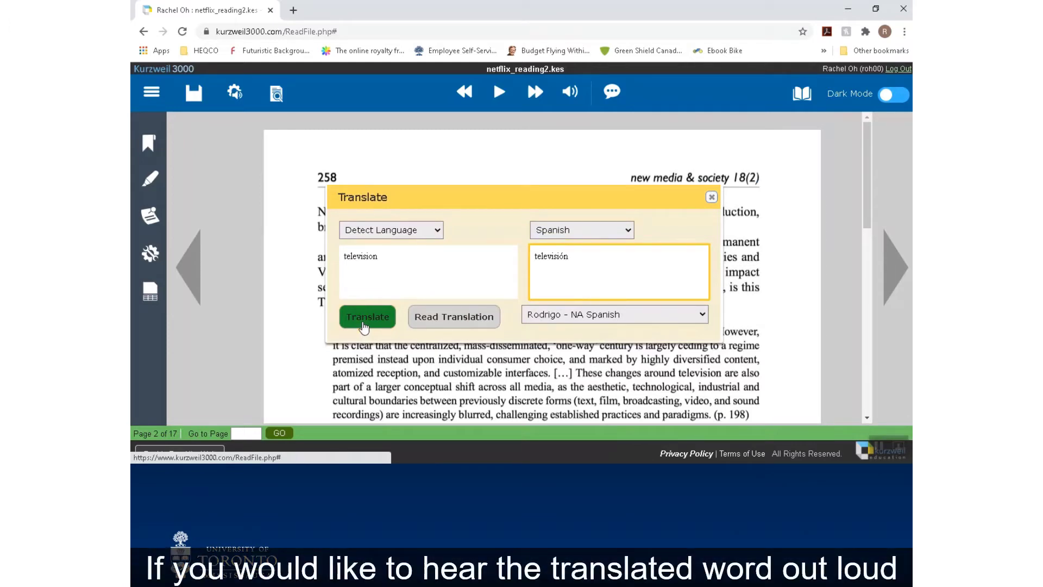
left_click(451, 319)
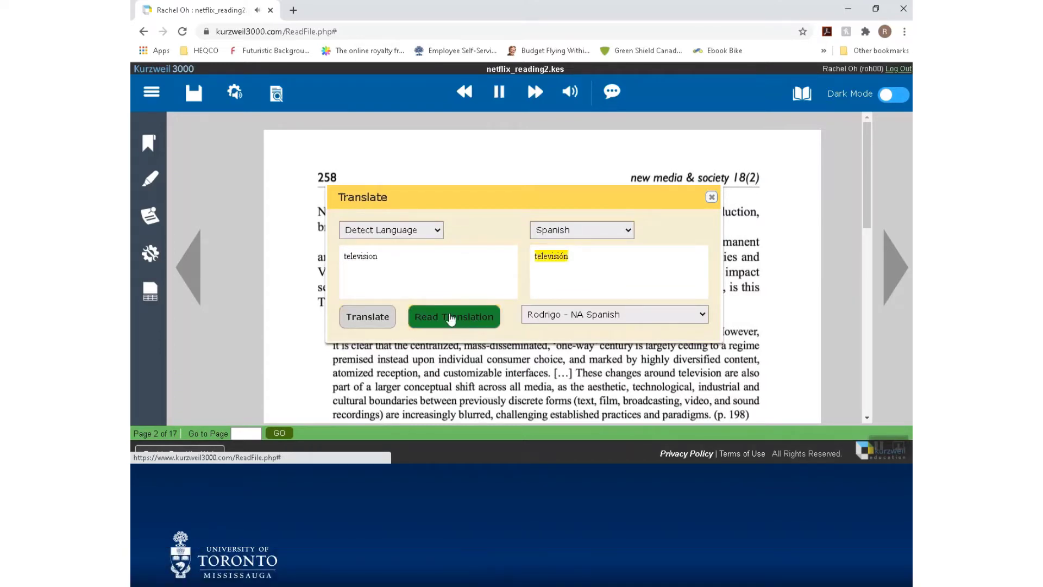
left_click(712, 198)
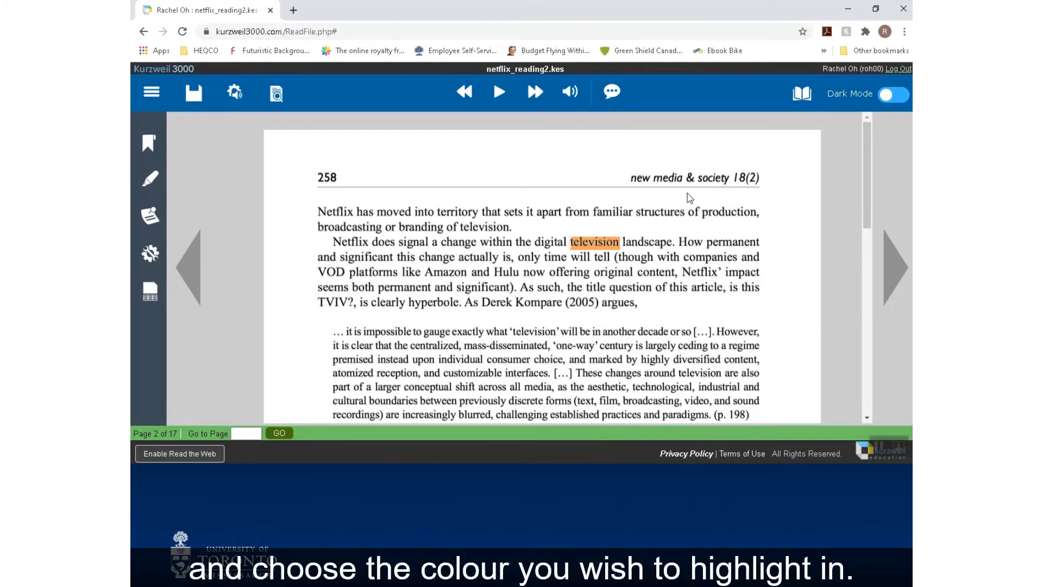
- Highlight in yellow the sentences beginning "Netflix does signal a change" and "This article is concerned with issues" on page 2
left_click(147, 181)
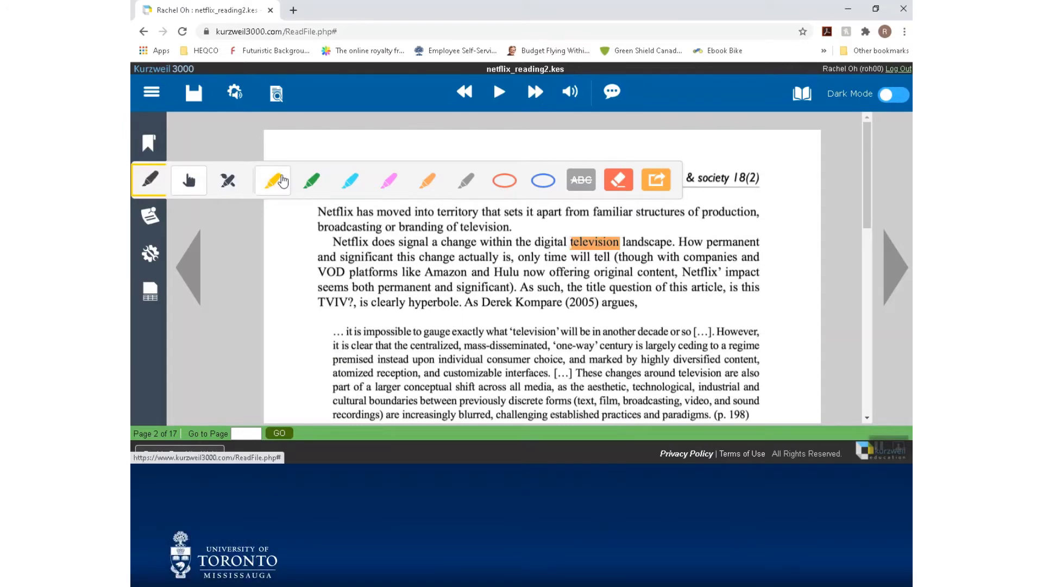
left_click(284, 180)
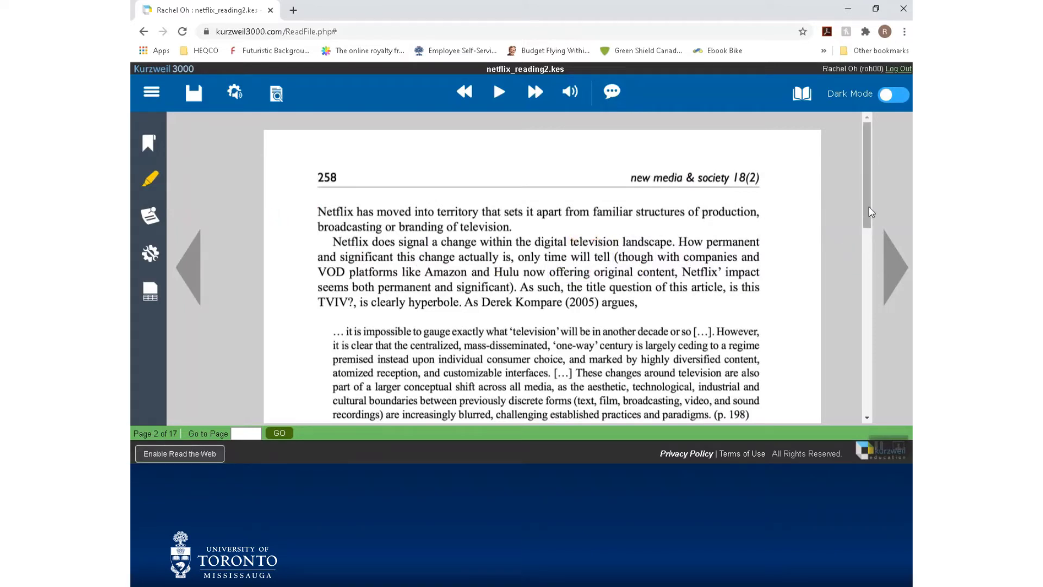
scroll(869, 206, "down", 1)
left_click_drag(344, 199, 650, 201)
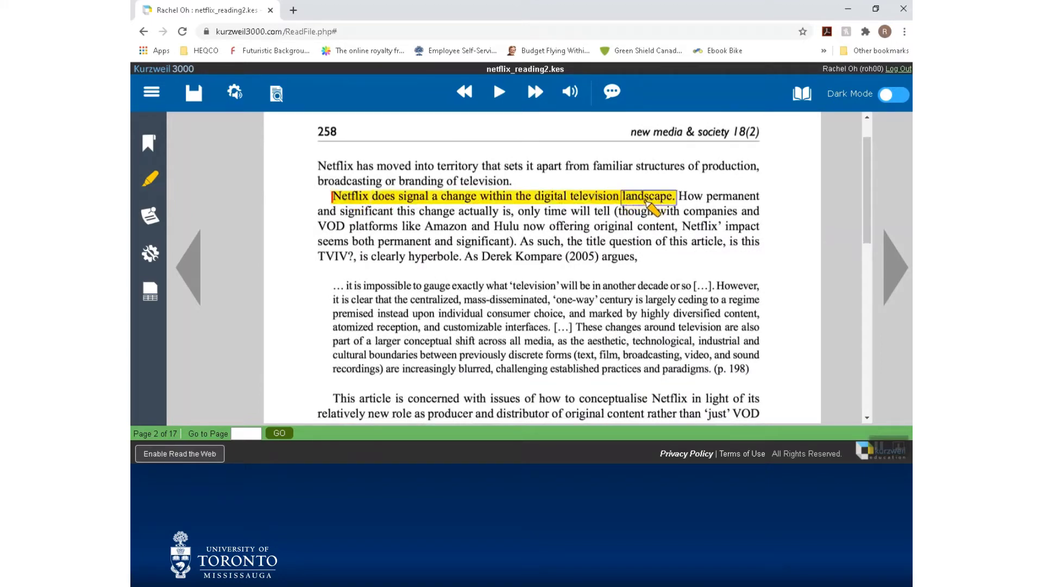
scroll(869, 195, "down", 3)
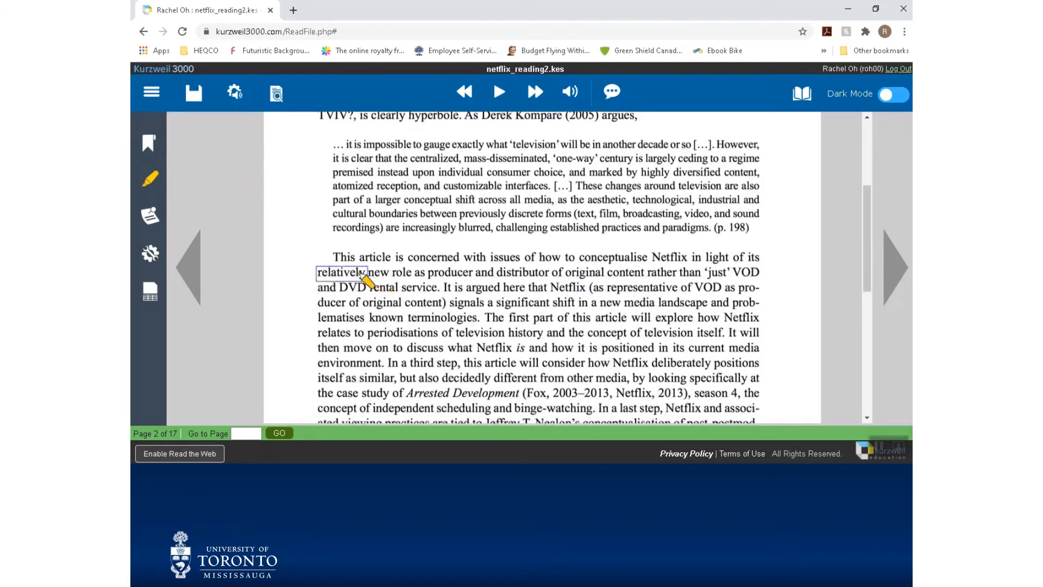
left_click_drag(353, 263, 451, 280)
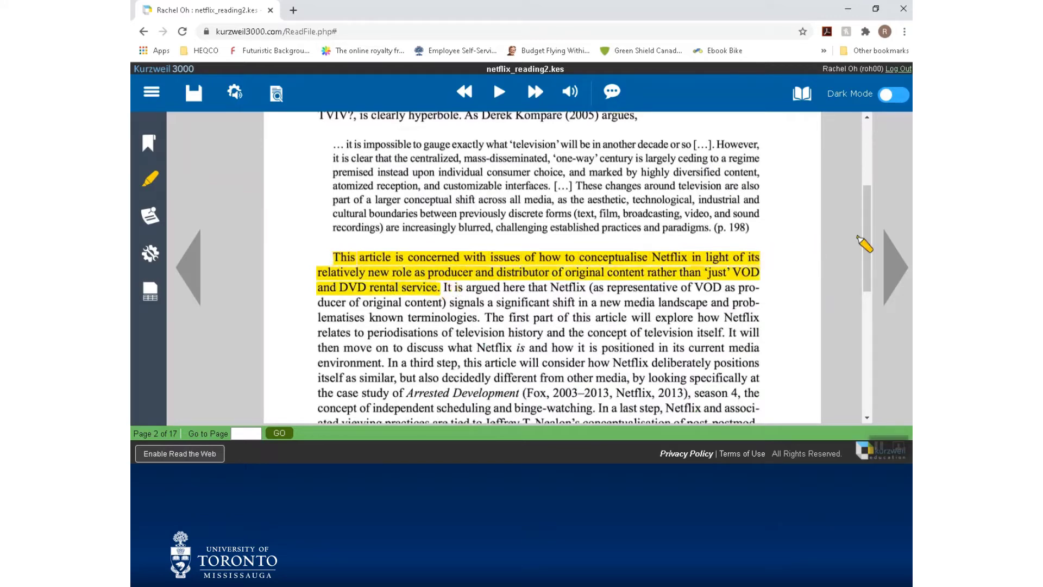
- Highlight in blue the passage from "How permanent" through "As such," directly after the first yellow sentence
scroll(868, 239, "up", 1)
scroll(868, 234, "up", 5)
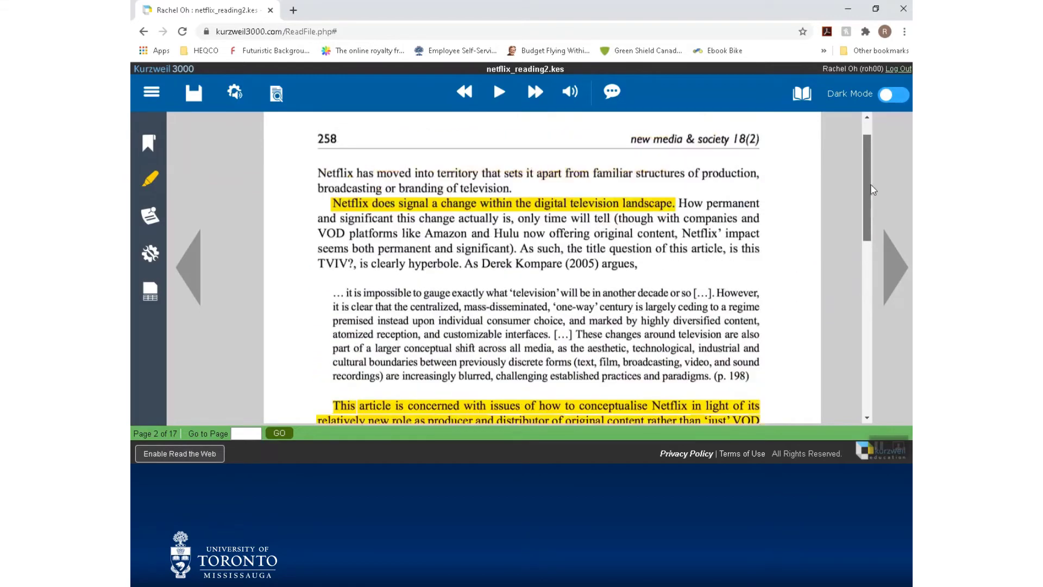
left_click(148, 183)
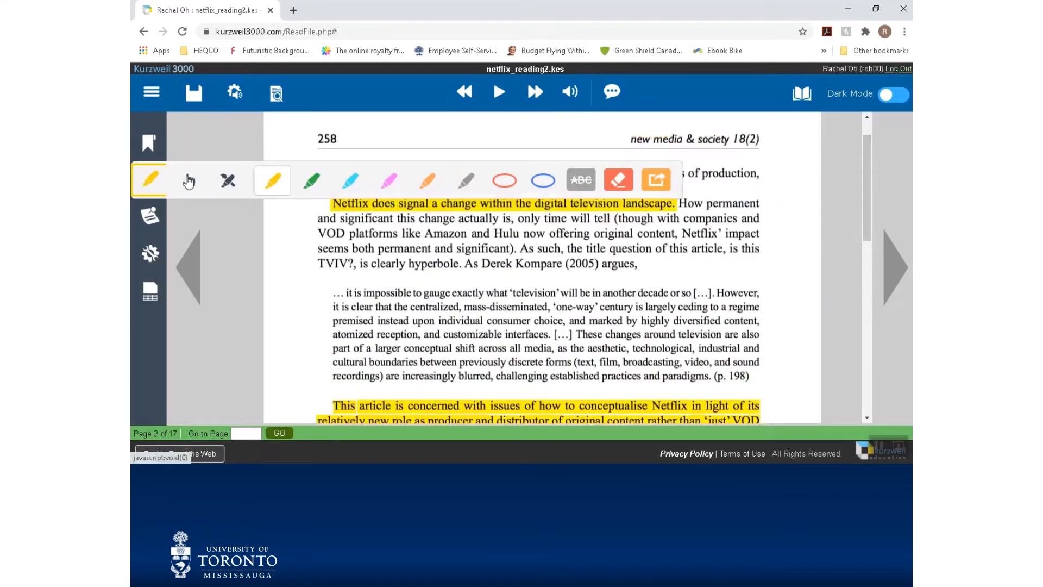
left_click(354, 187)
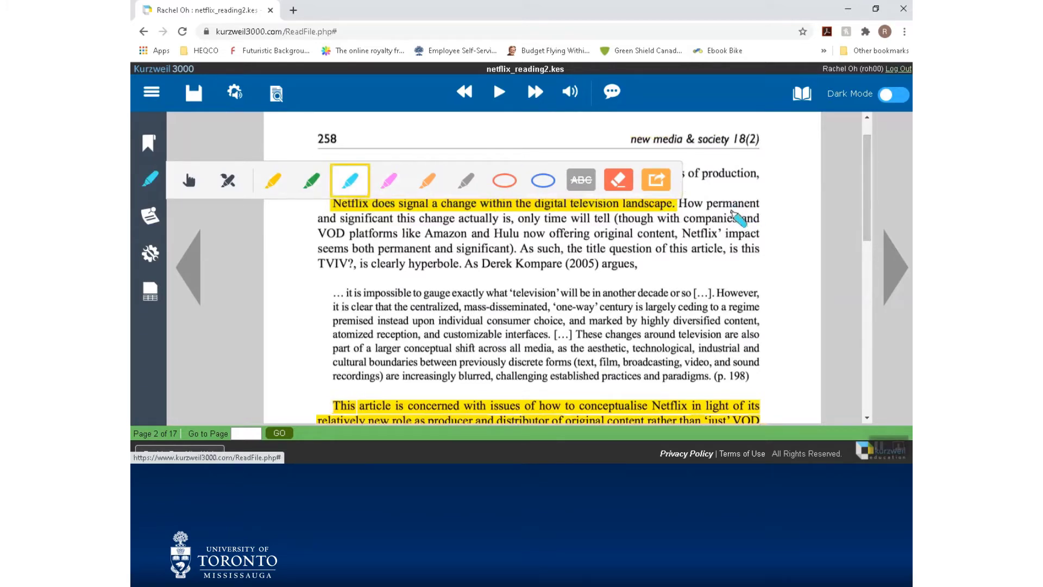
mouse_move(688, 210)
left_mouse_down()
mouse_move(690, 223)
mouse_move(583, 220)
mouse_move(573, 242)
mouse_move(505, 252)
mouse_move(566, 256)
left_mouse_up()
- Highlight in blue the text from "It is argued here" through "landscape and", plus the word part "lematises" on the following line
left_click_drag(868, 219, 858, 259)
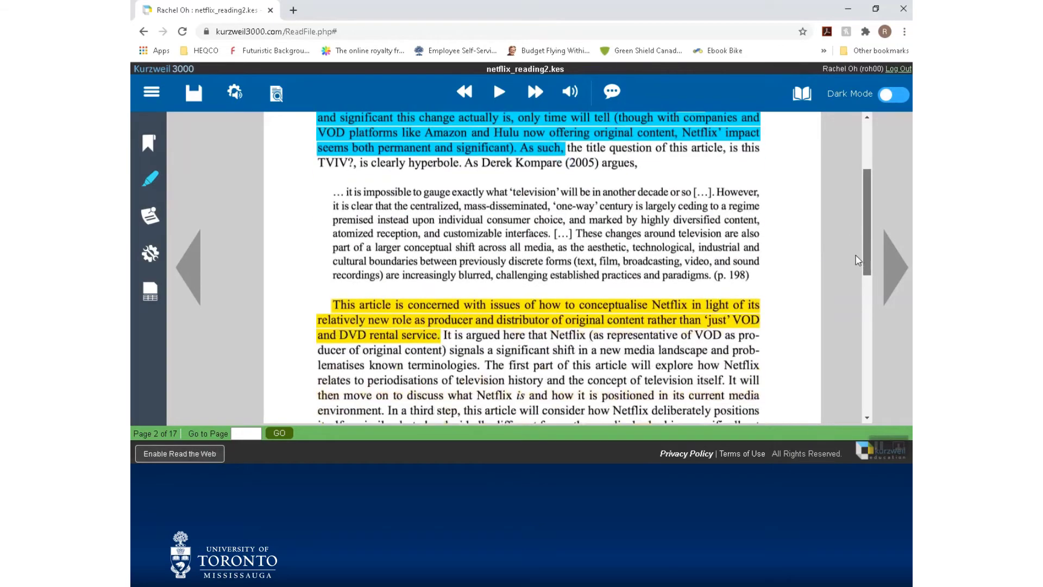
scroll(857, 260, "down", 2)
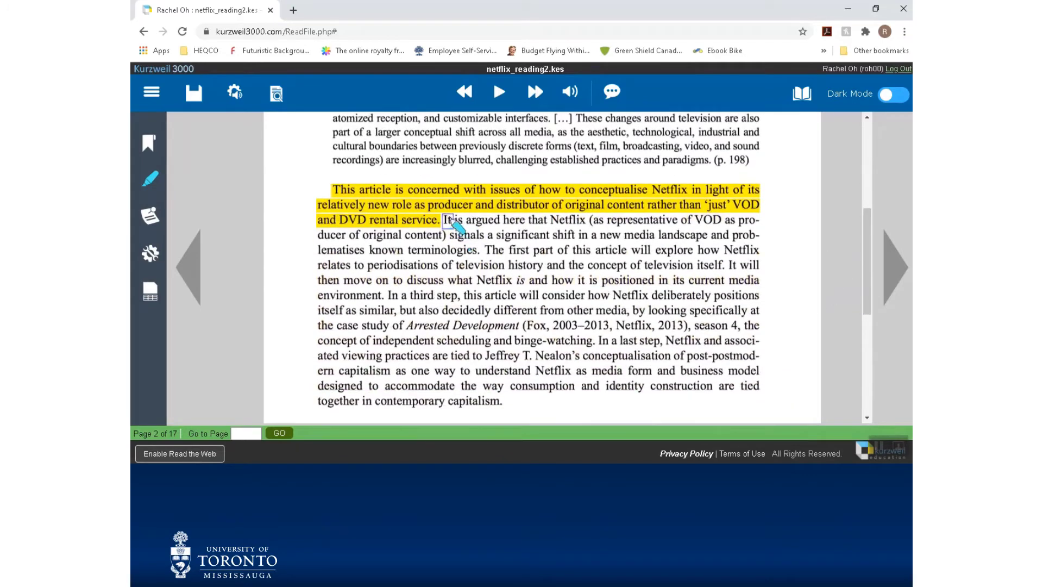
left_click_drag(444, 219, 549, 237)
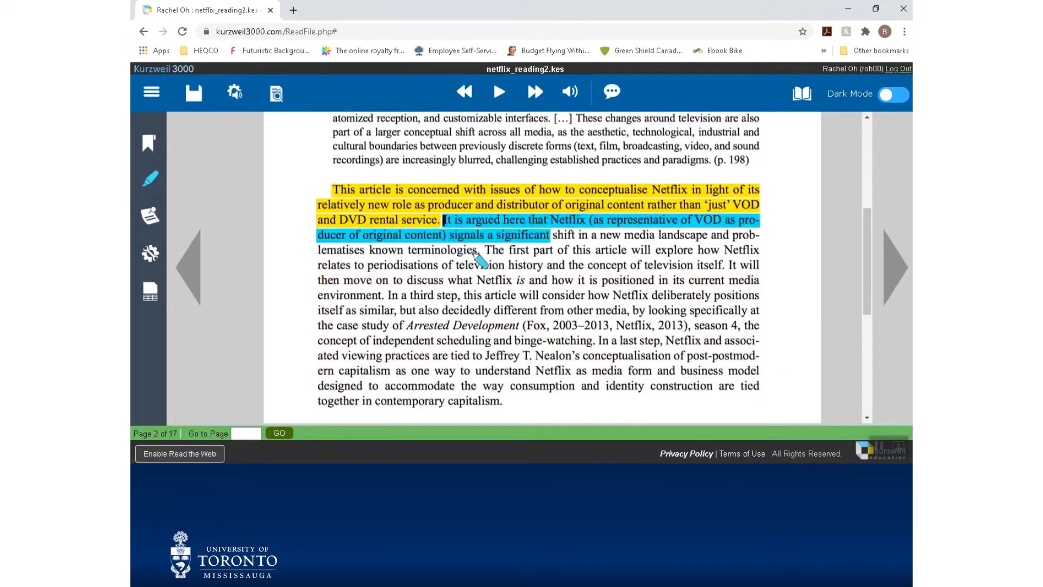
mouse_move(546, 247)
left_mouse_down()
mouse_move(760, 242)
mouse_move(791, 253)
mouse_move(761, 244)
mouse_move(347, 251)
mouse_move(427, 247)
left_mouse_up()
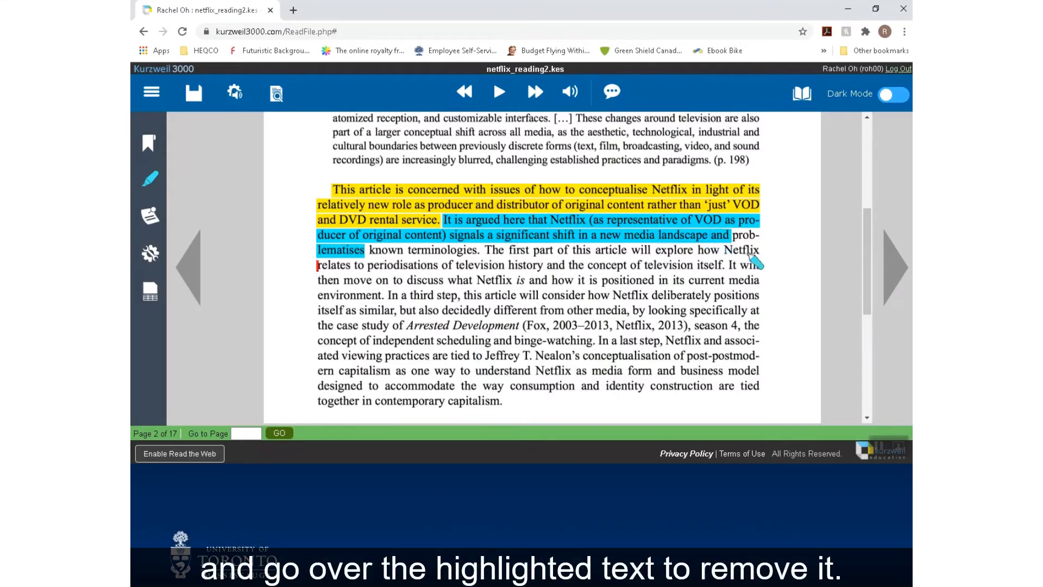
- Erase the blue highlighting from "lematises", from "and" after "landscape", and from "As such," in the upper paragraph
left_click(147, 186)
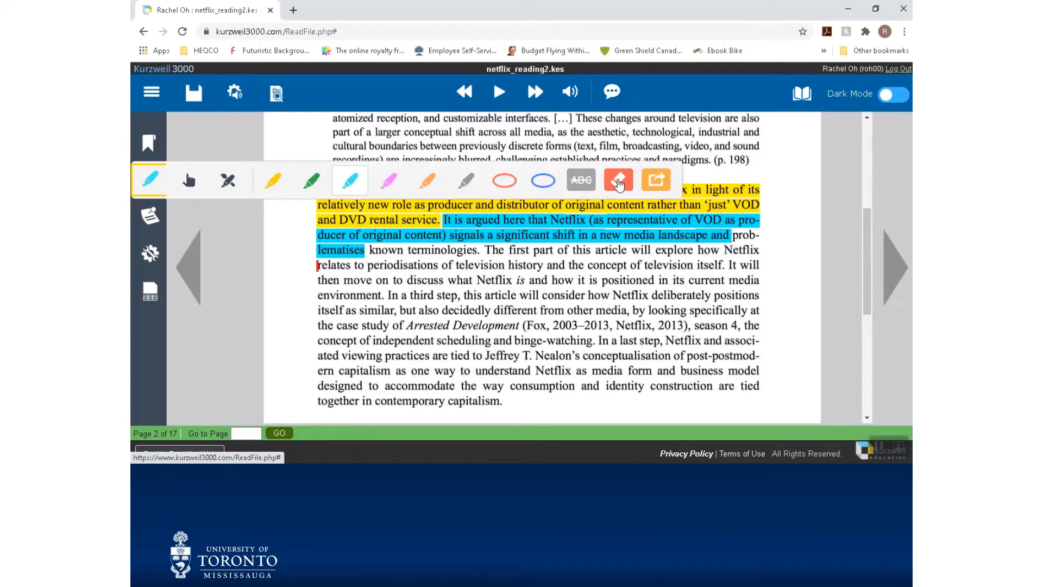
left_click(623, 186)
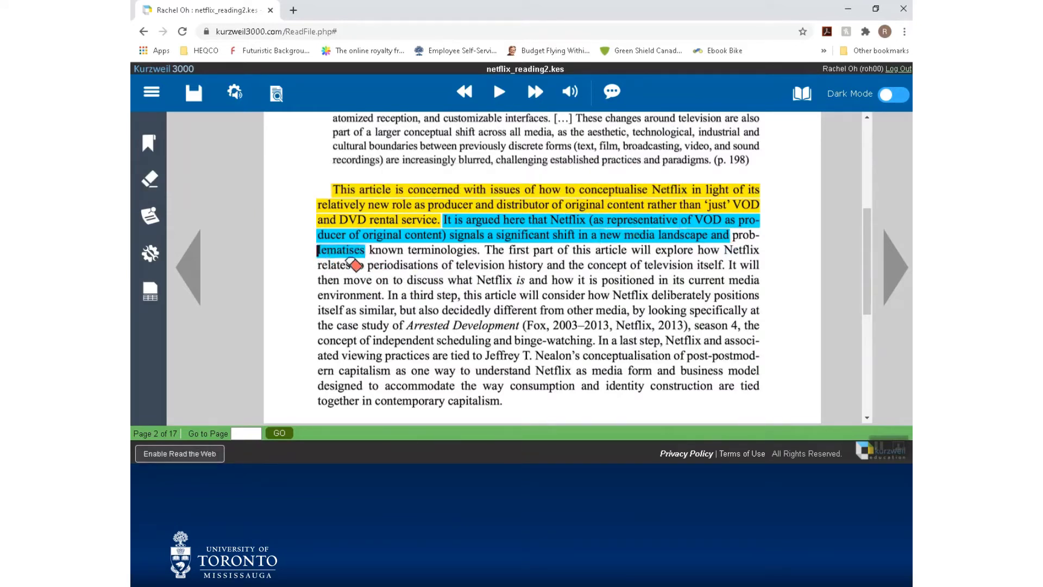
left_click(341, 251)
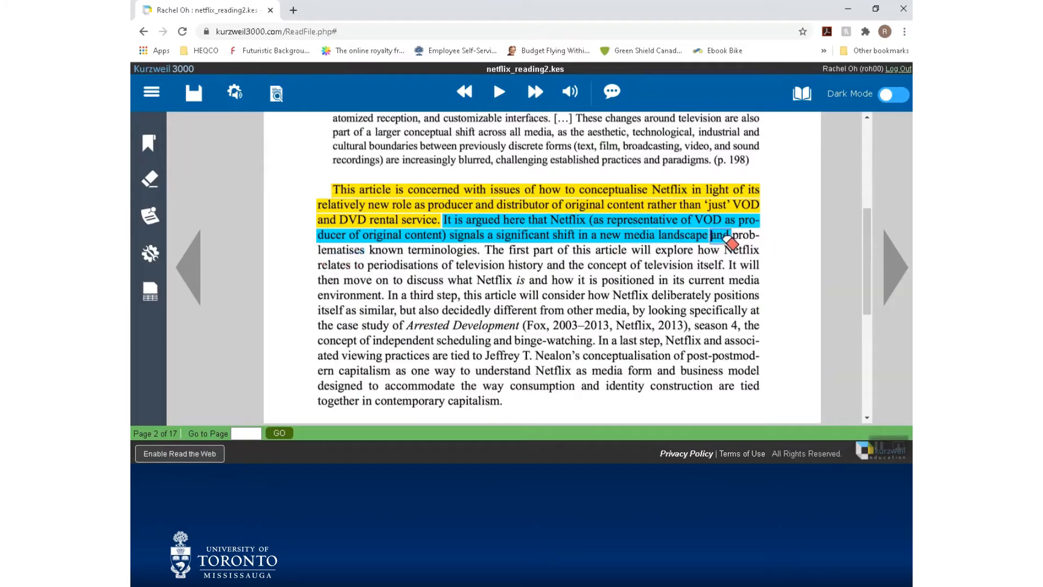
left_click_drag(868, 253, 866, 194)
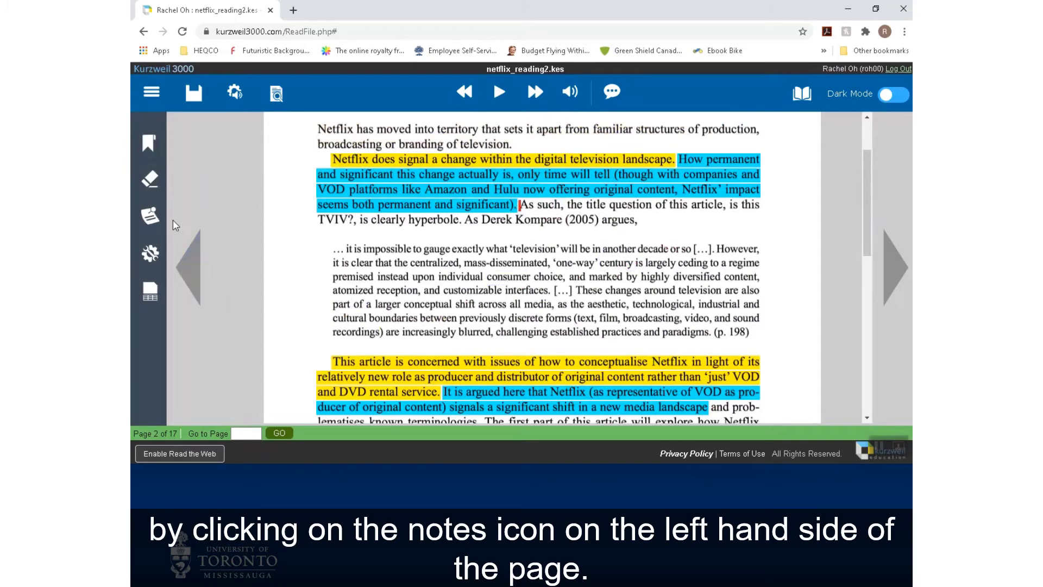
- Add a sticky note reading "Remember to review this page for the test" and move it to the page header above the first paragraph
left_click(148, 216)
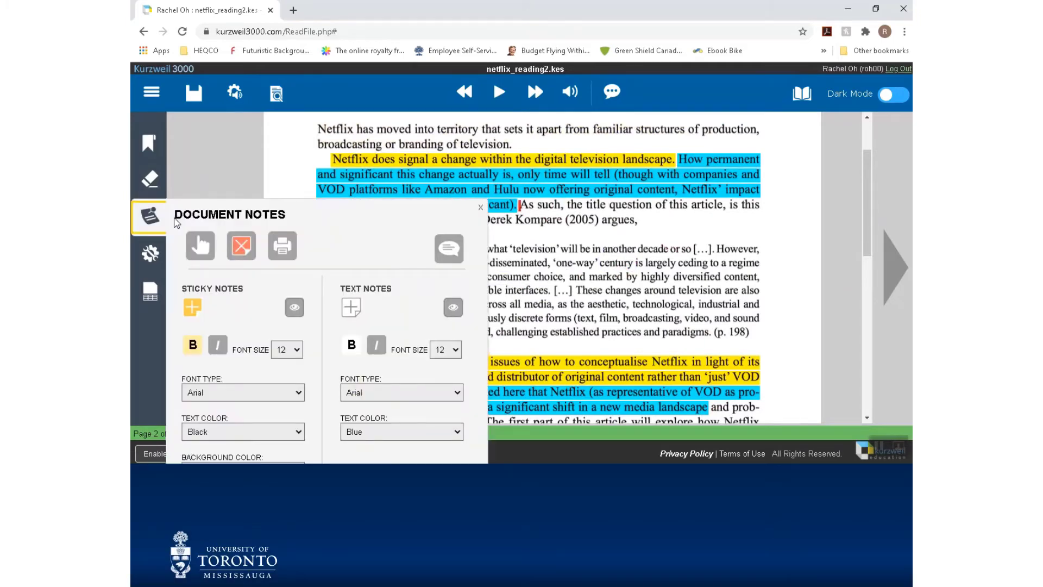
left_click(196, 308)
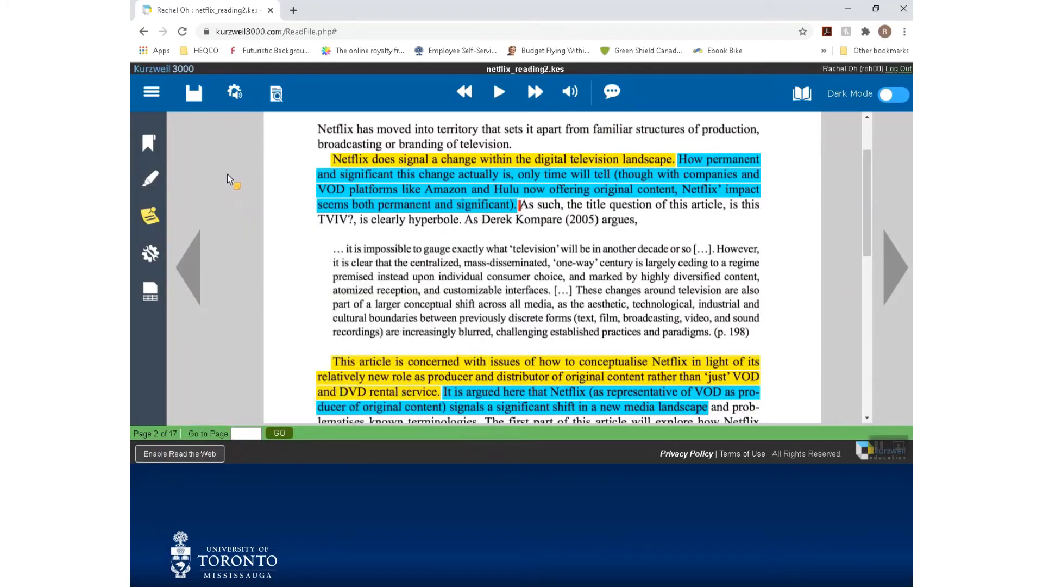
left_click(275, 241)
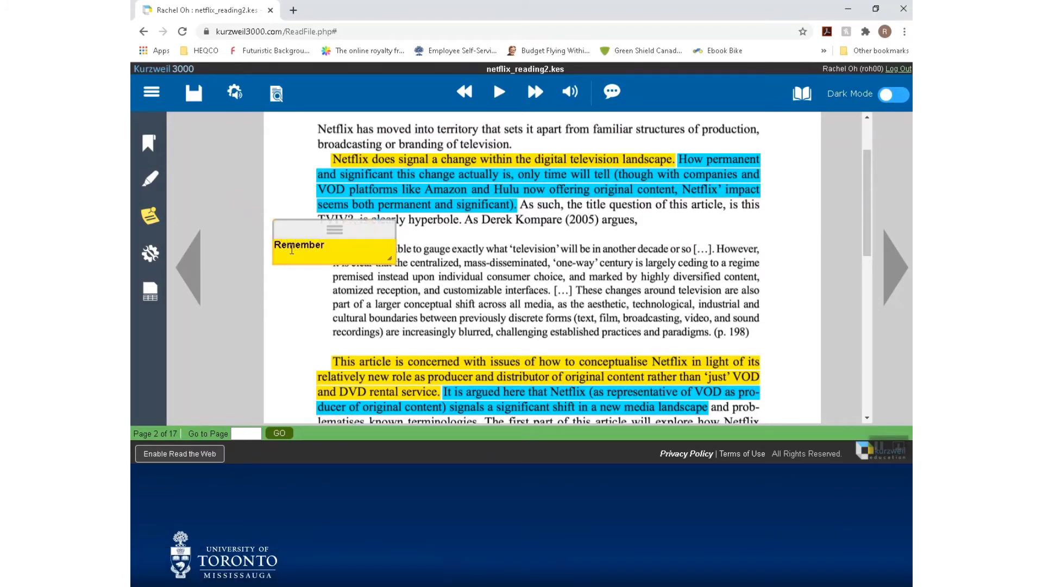
type("to revi")
type("re")
key("BackSpace")
key("BackSpace")
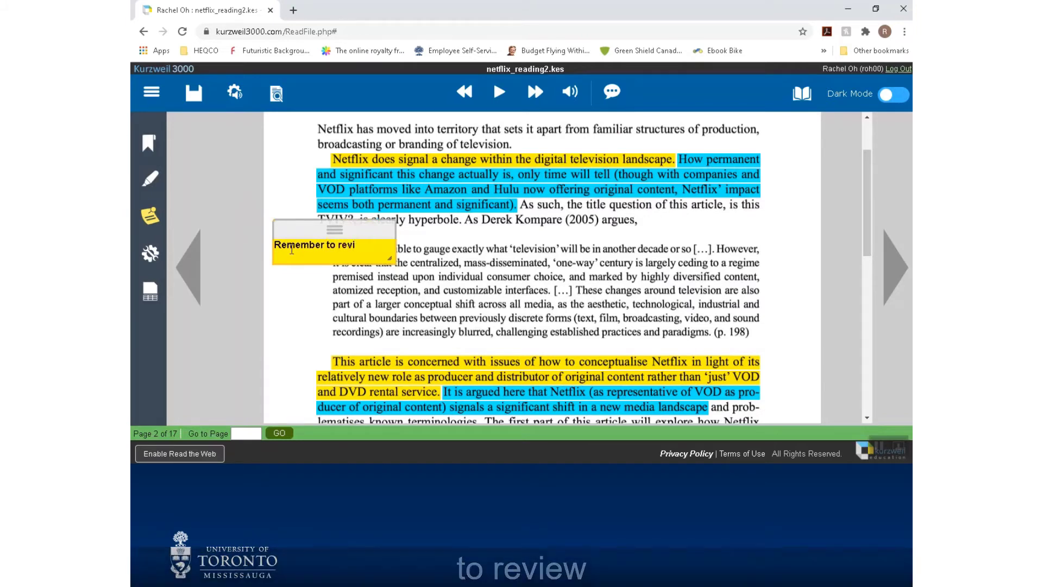
type("ew this ")
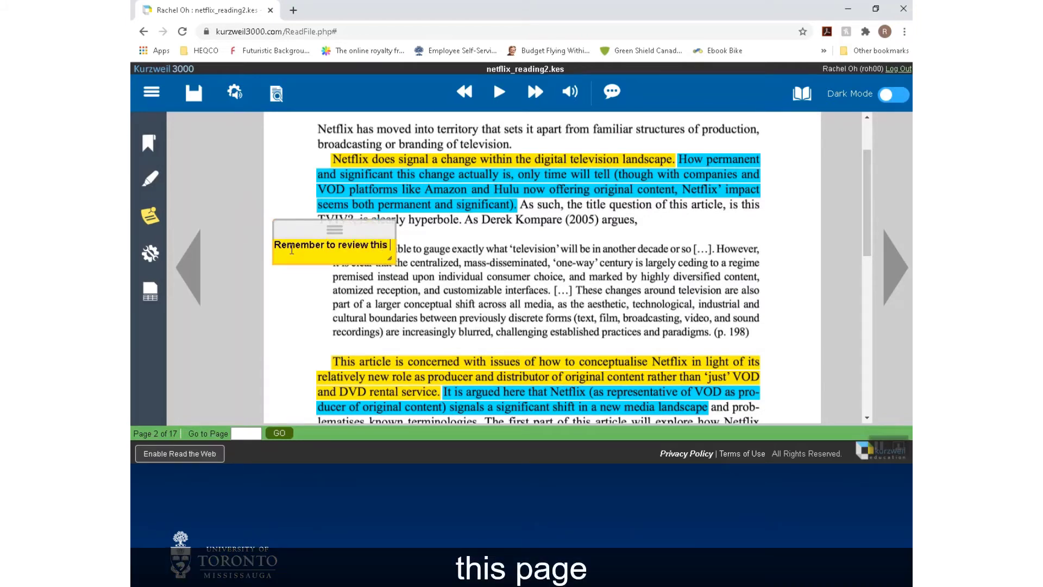
type("page for")
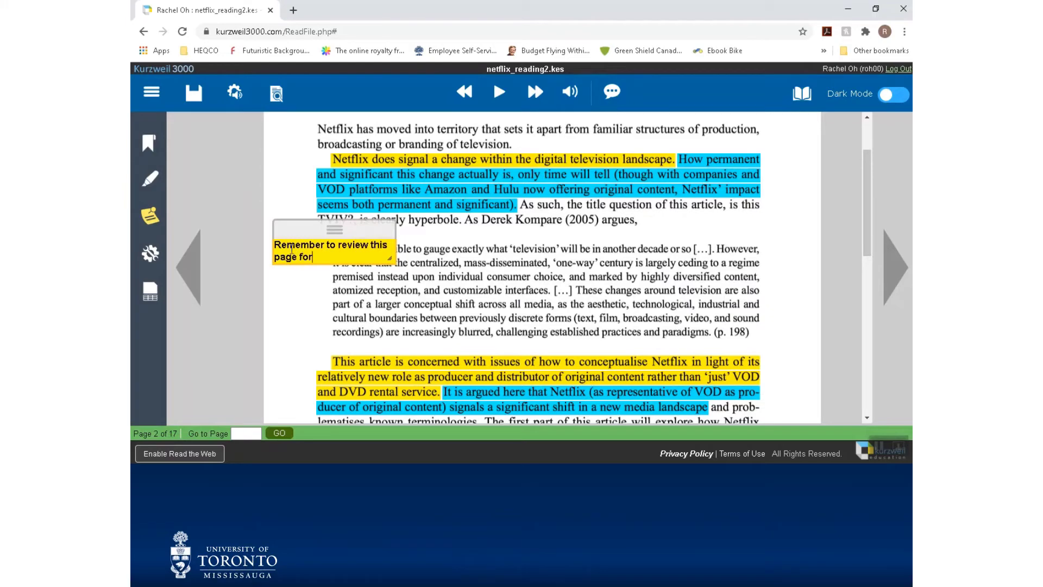
type(" the test")
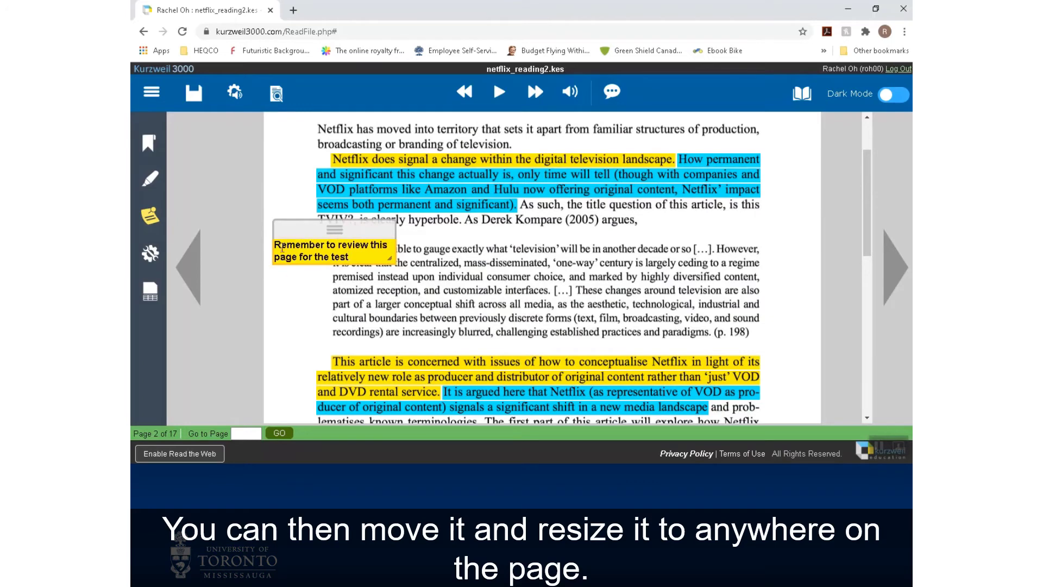
left_click_drag(297, 230, 295, 150)
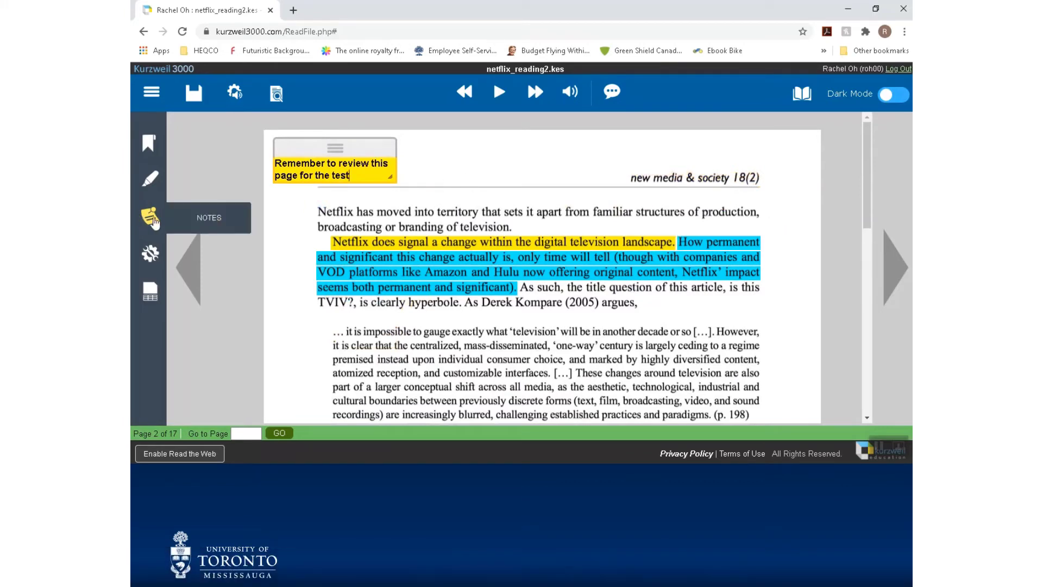
- Add a text note reading "Use the above quote for essay" over the first line of the indented quotation
left_click(182, 219)
left_click(195, 219)
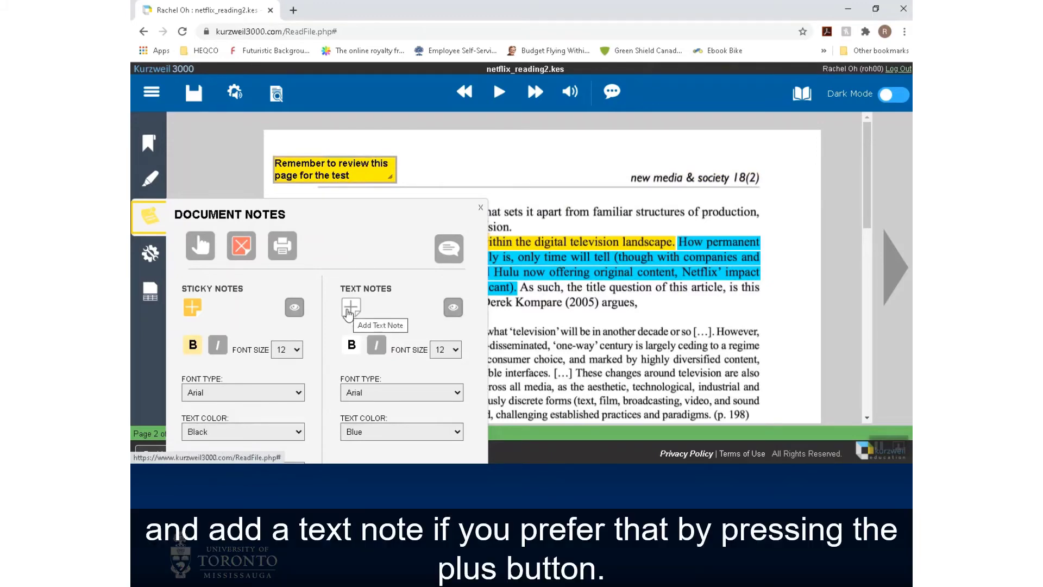
left_click(349, 308)
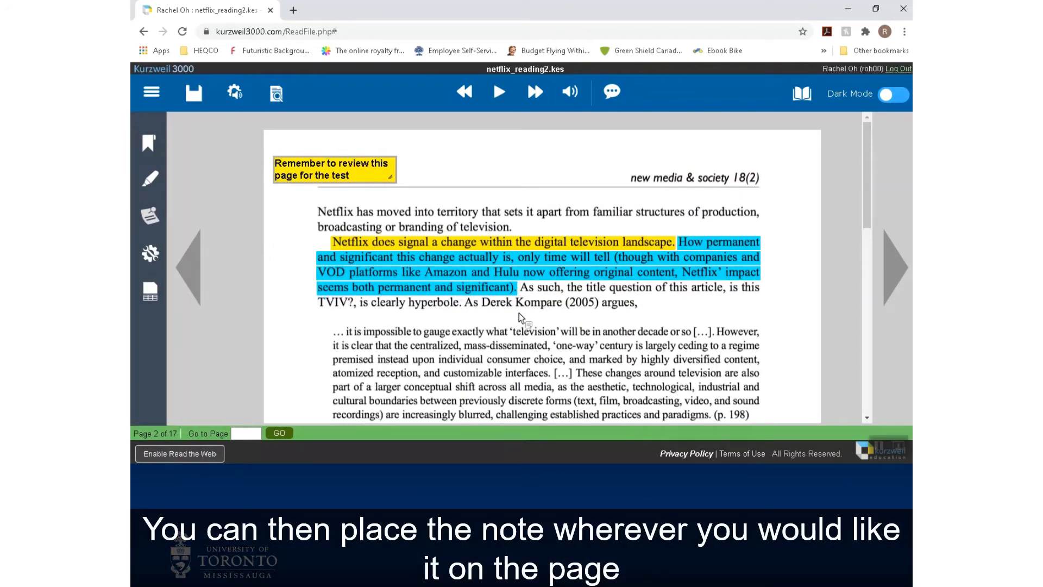
left_click(519, 313)
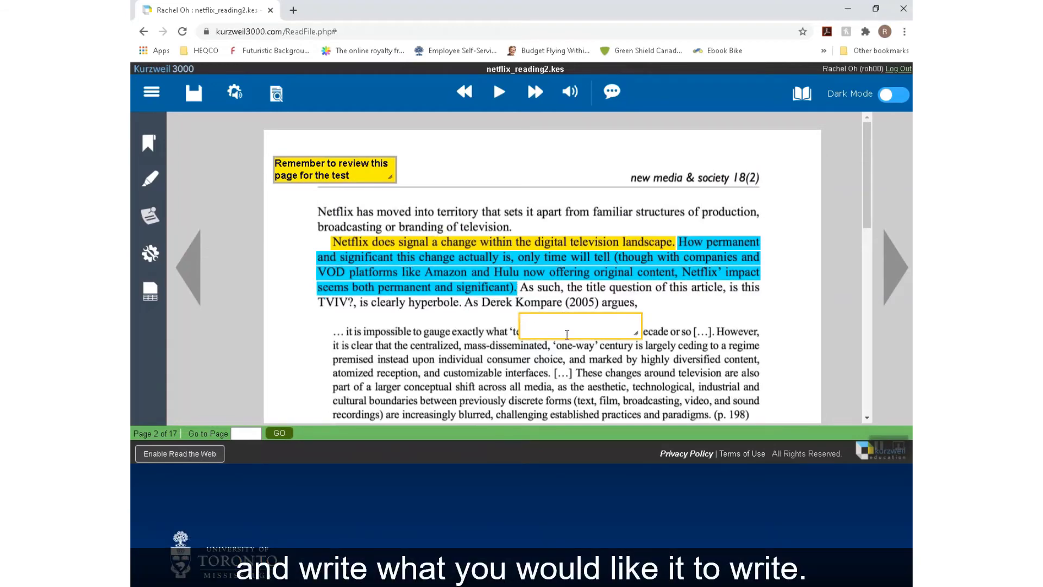
type("Use ")
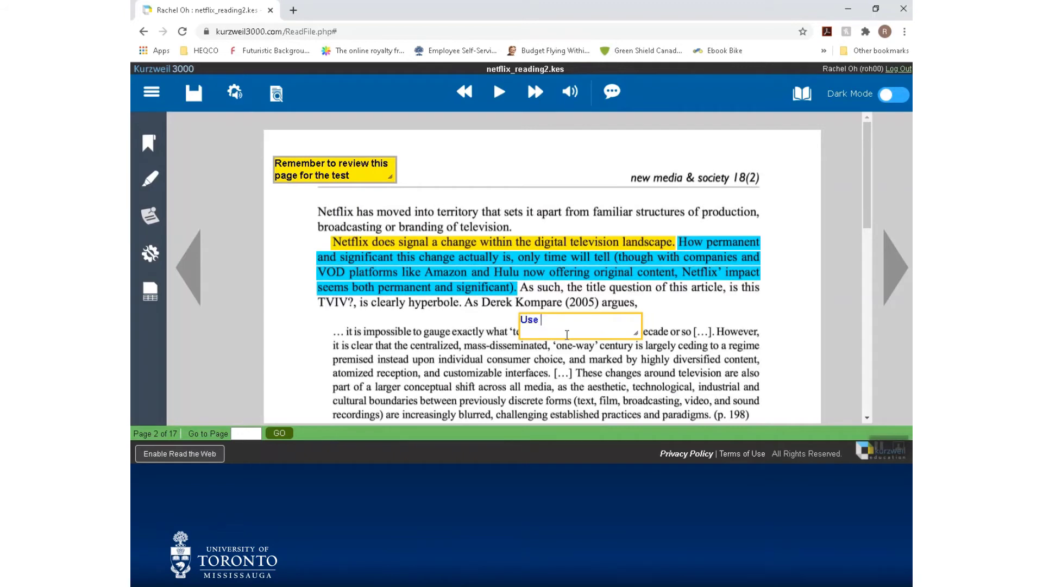
type("the abpve")
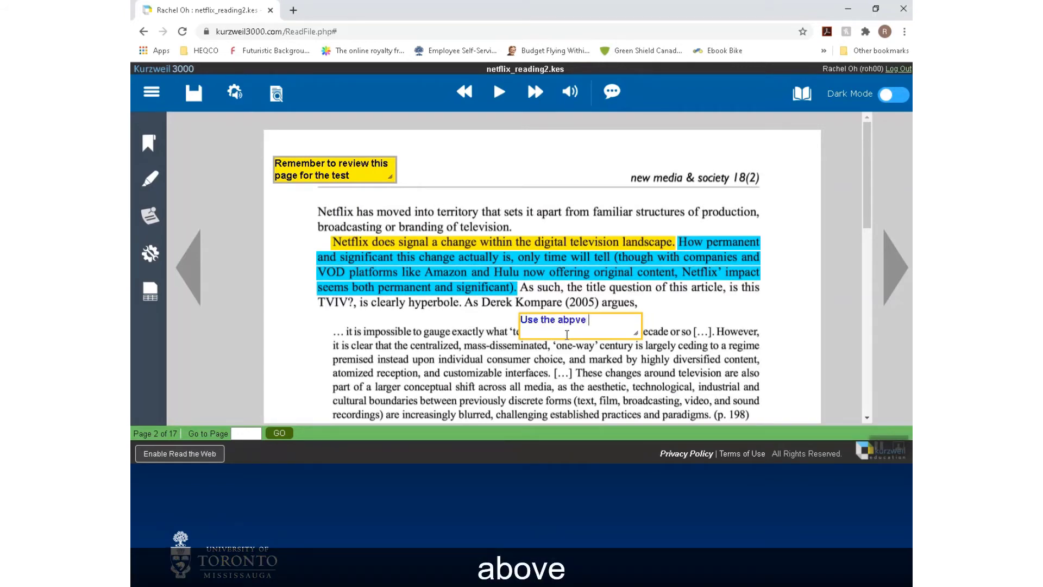
key("BackSpace")
key("BackSpace")
key("BackSpace")
key("BackSpace")
type("ove q")
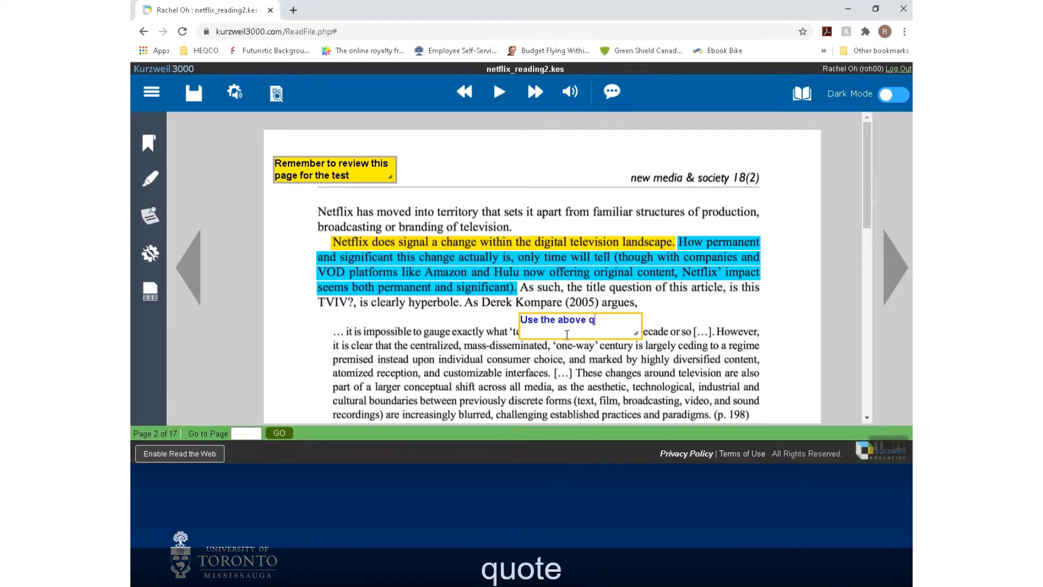
type("uote go")
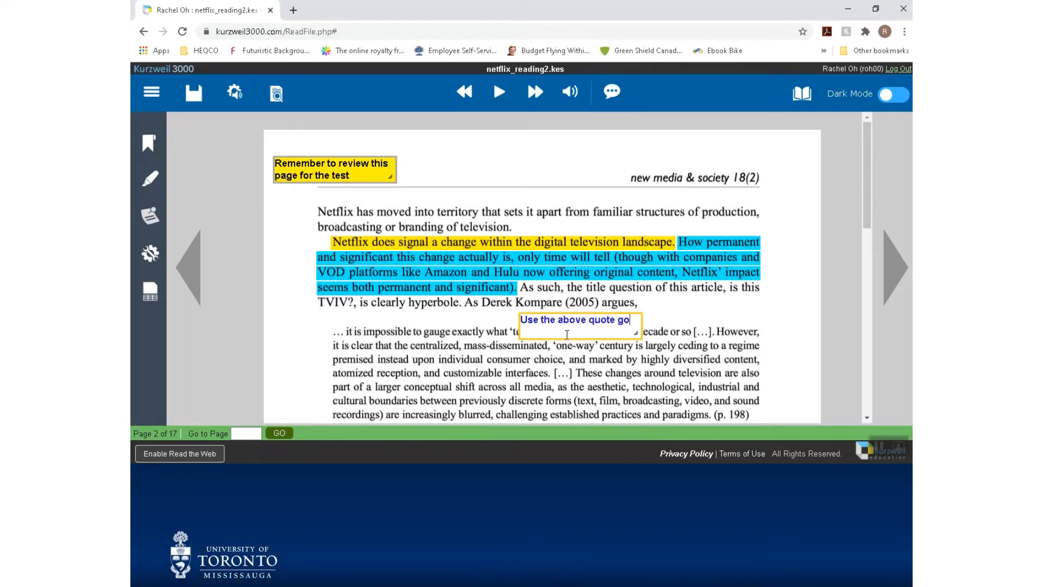
type("tfpr")
key("BackSpace")
key("BackSpace")
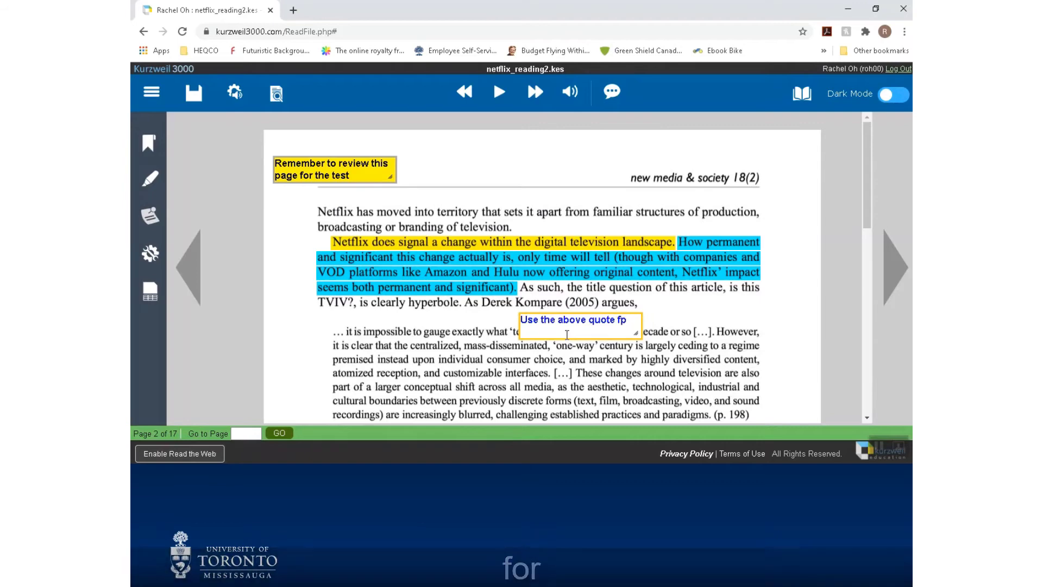
type("or essay")
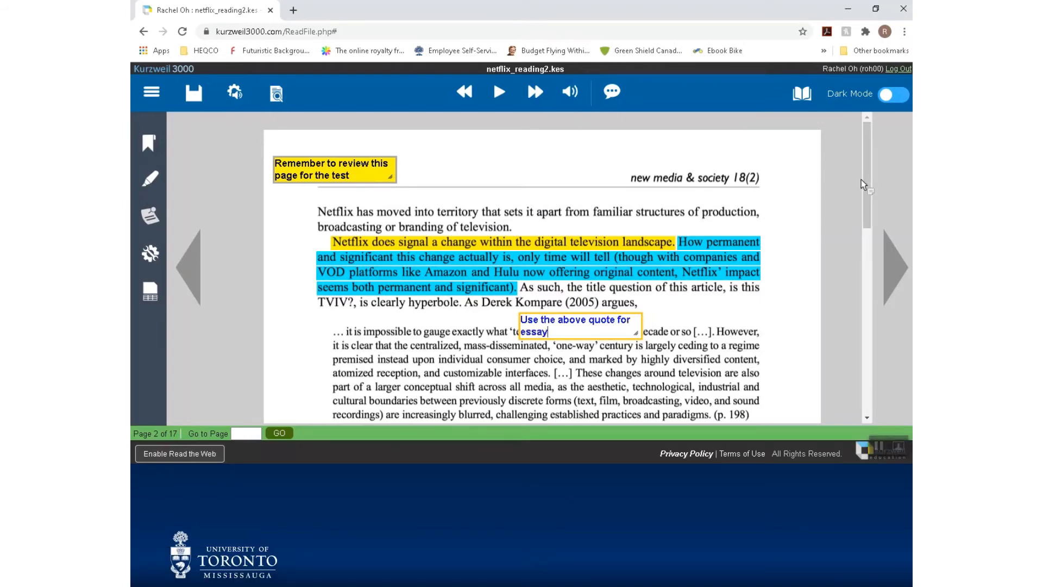
- Move the text note to the end of the indented quotation, just below the "(p. 198)" citation
left_click_drag(865, 179, 826, 240)
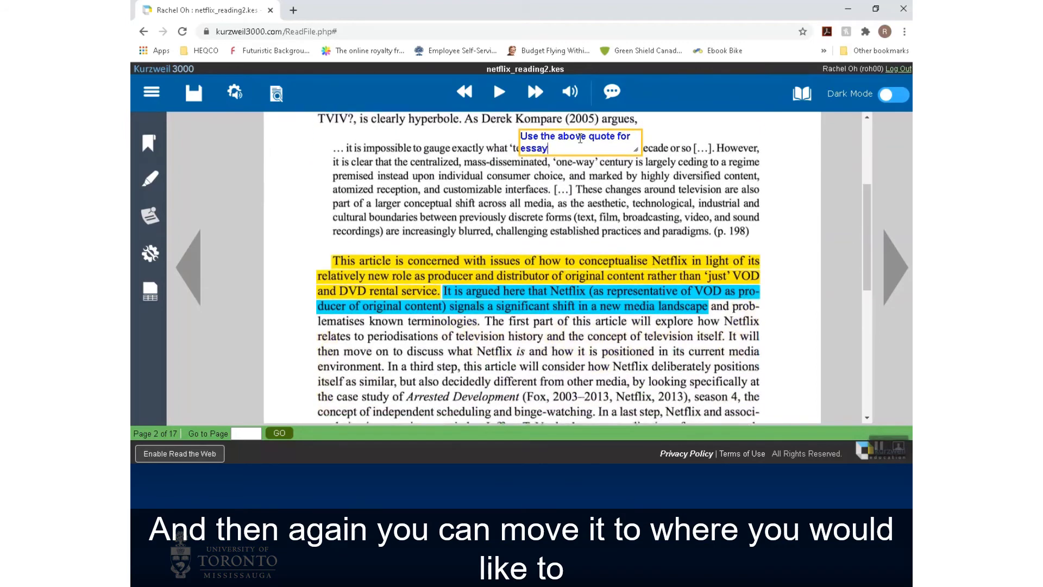
left_click_drag(584, 138, 634, 148)
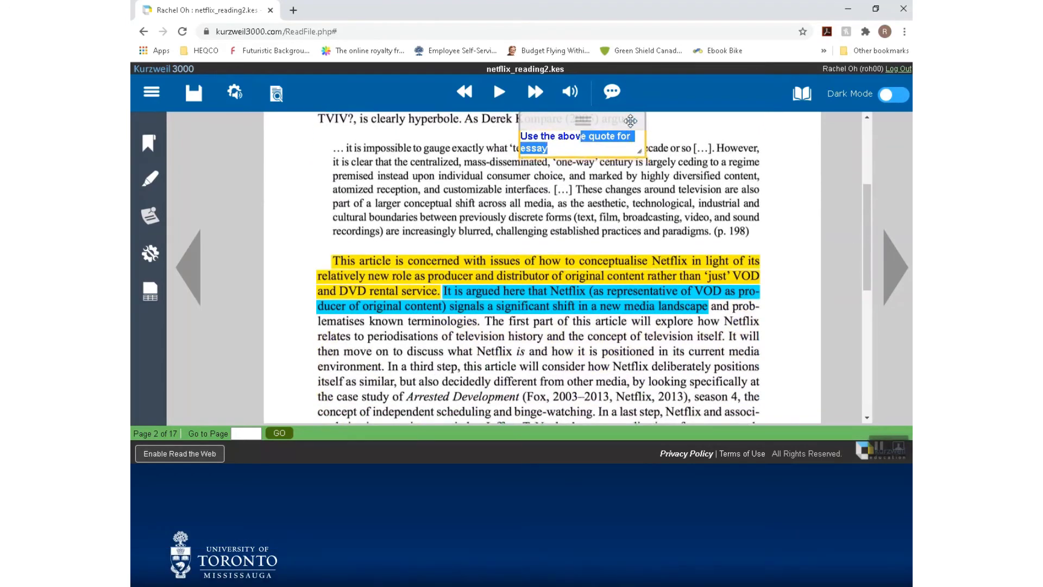
left_click_drag(634, 127, 754, 253)
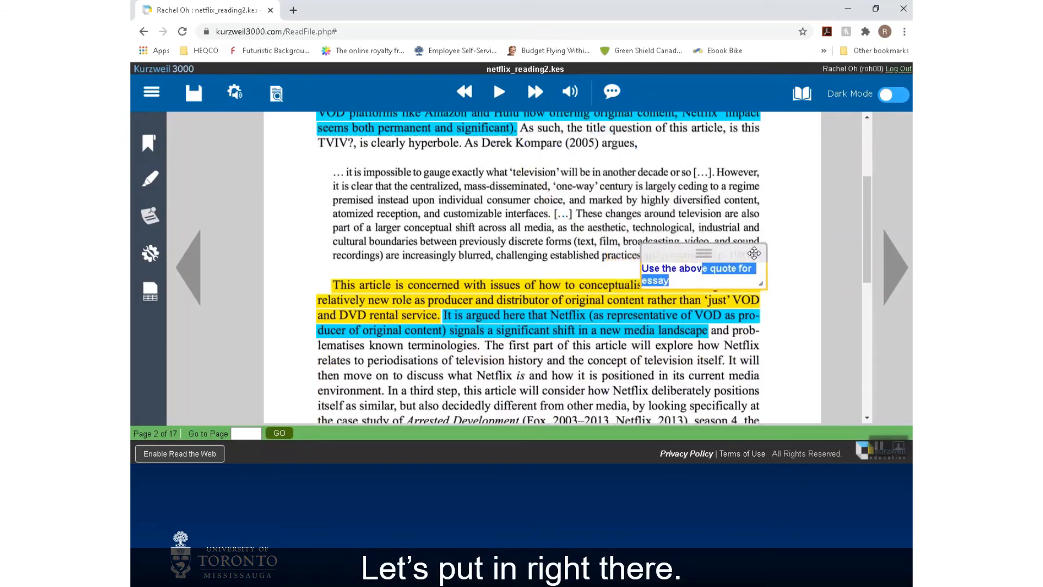
left_click(691, 269)
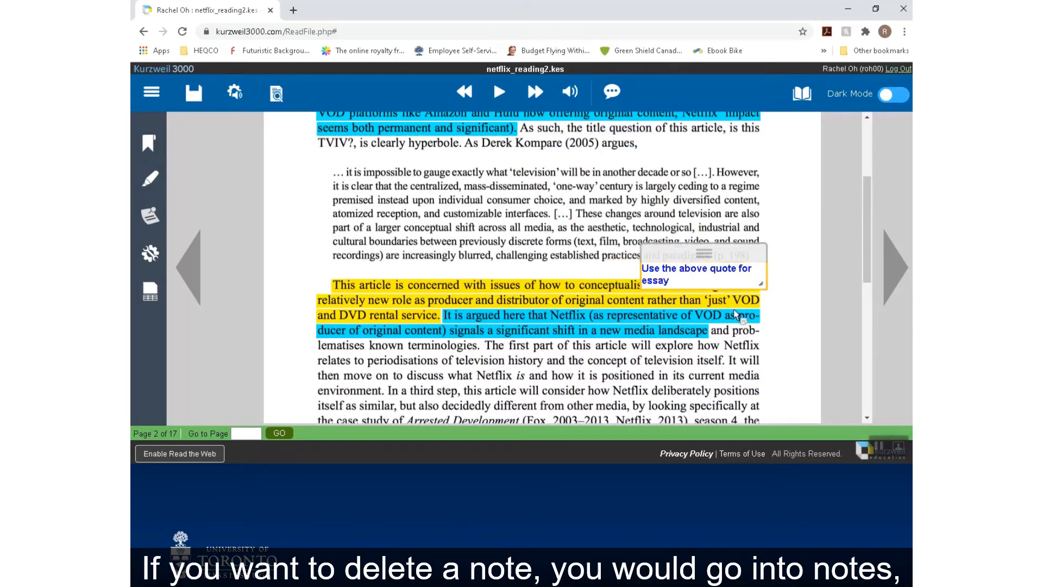
- Delete the text note below the quotation and the yellow sticky note in the page header
left_click(150, 216)
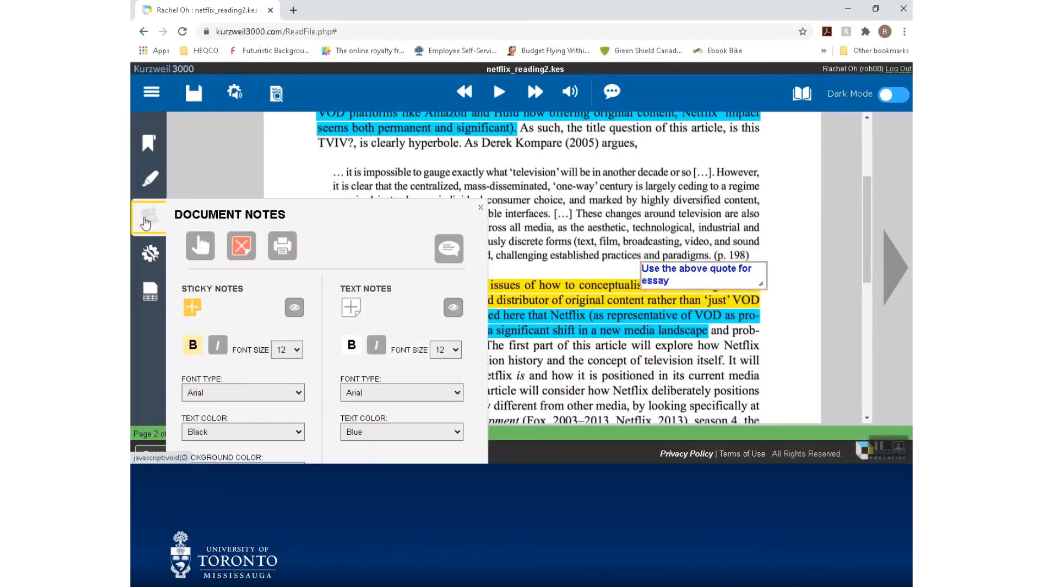
left_click(244, 247)
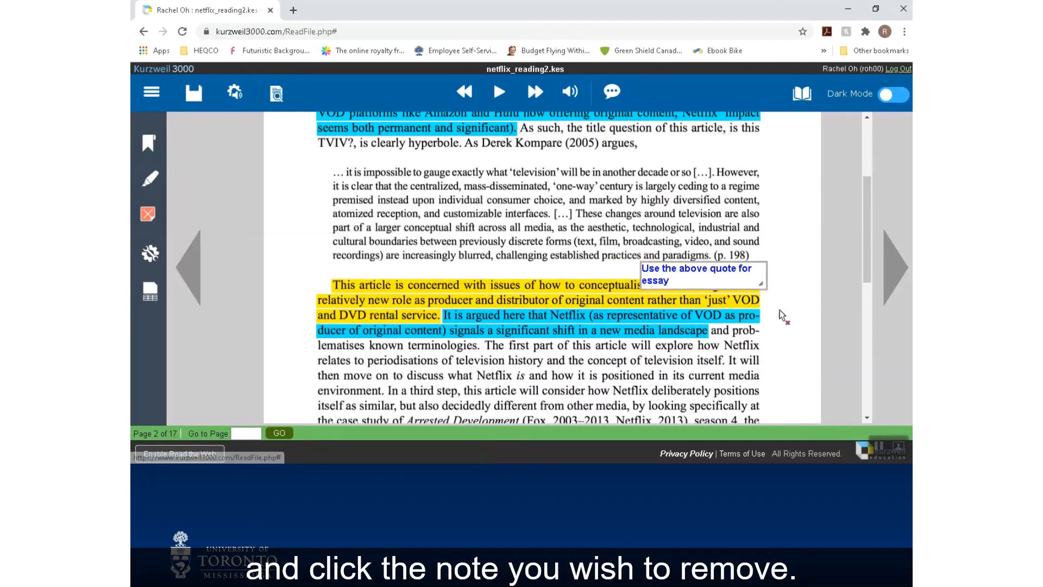
left_click(730, 279)
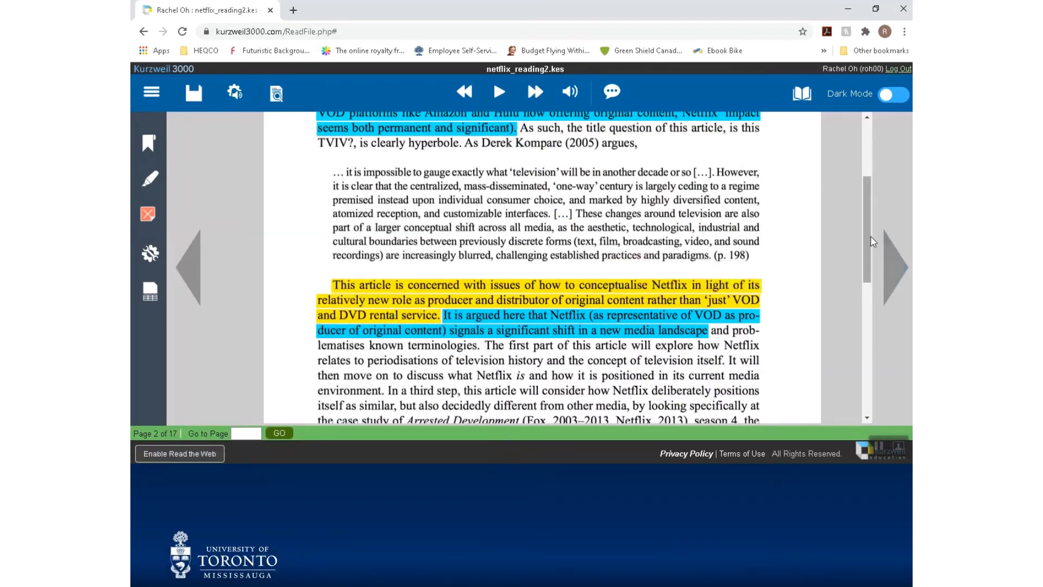
left_click_drag(871, 236, 862, 164)
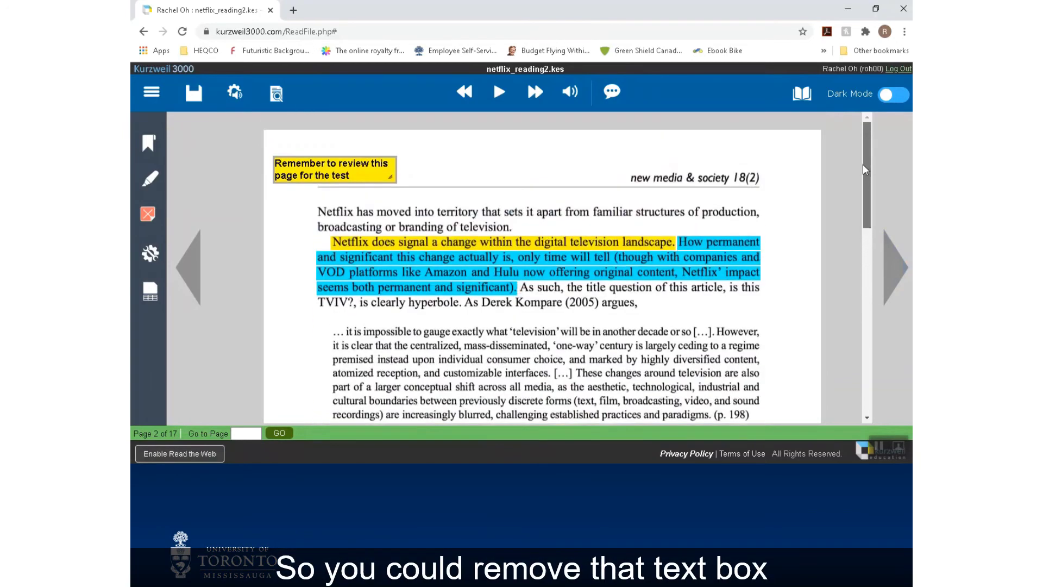
left_click(330, 174)
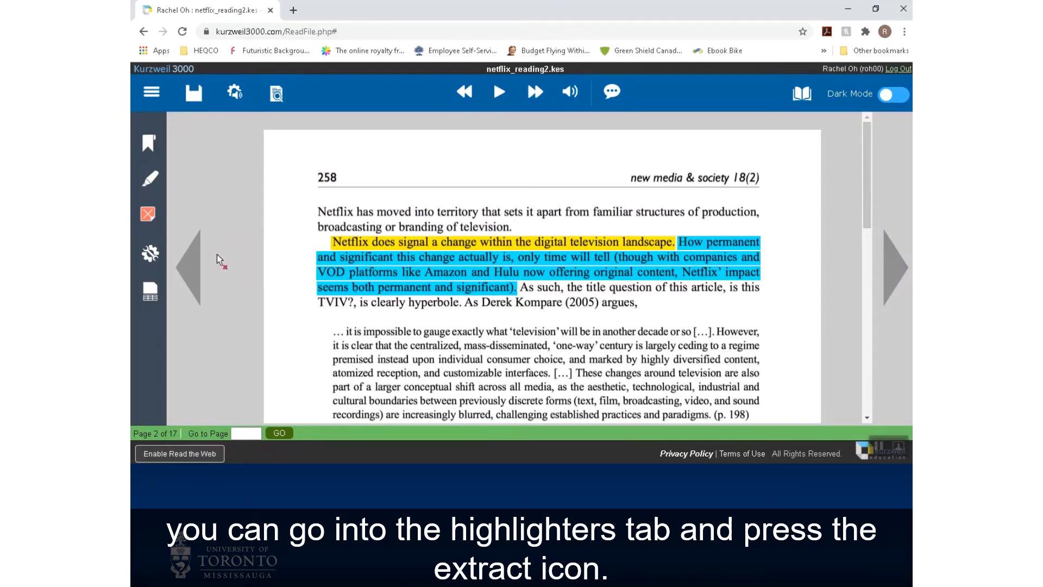
- Extract the document's notes, highlights and bookmarks into a new study guide document with the default settings
left_click(188, 182)
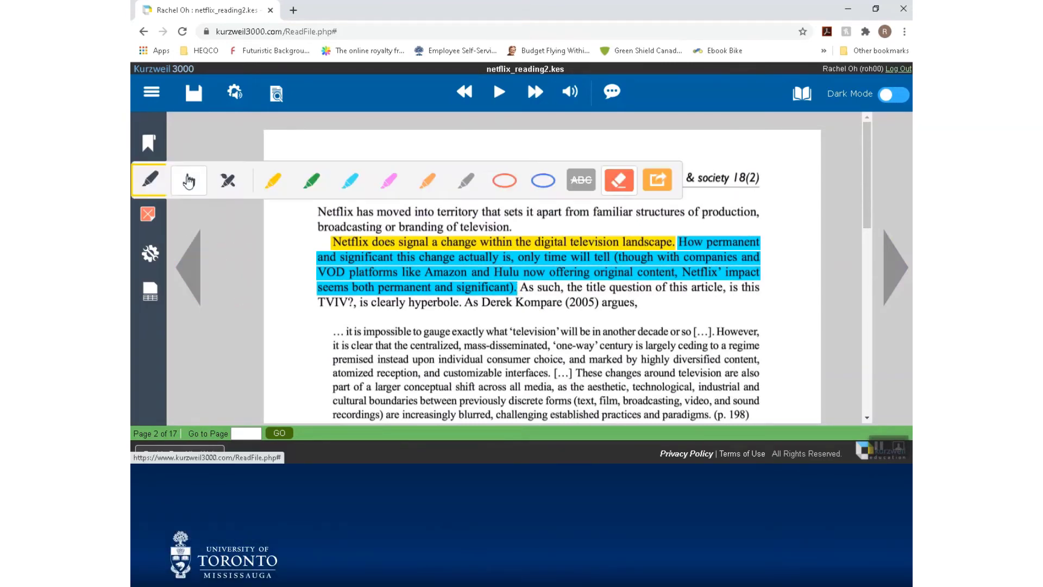
left_click(652, 180)
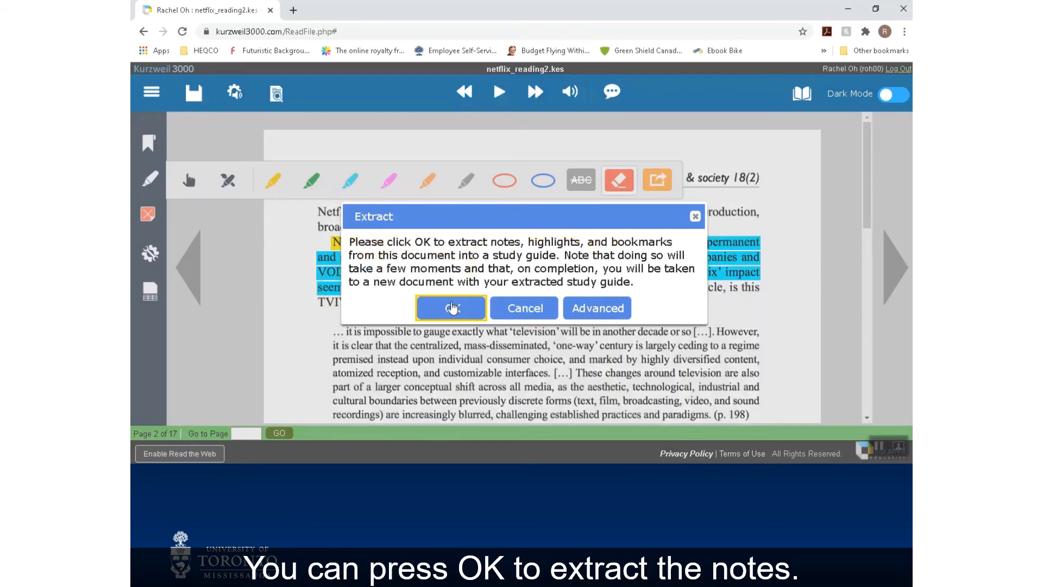
left_click(450, 309)
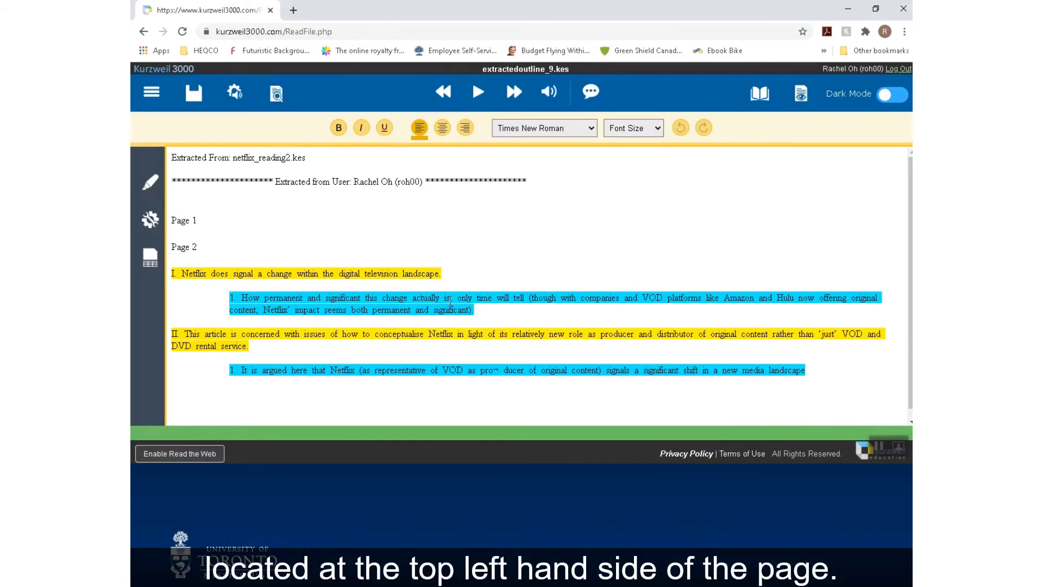
- Save the extracted study guide under its current name and dismiss the confirmation
left_click(194, 93)
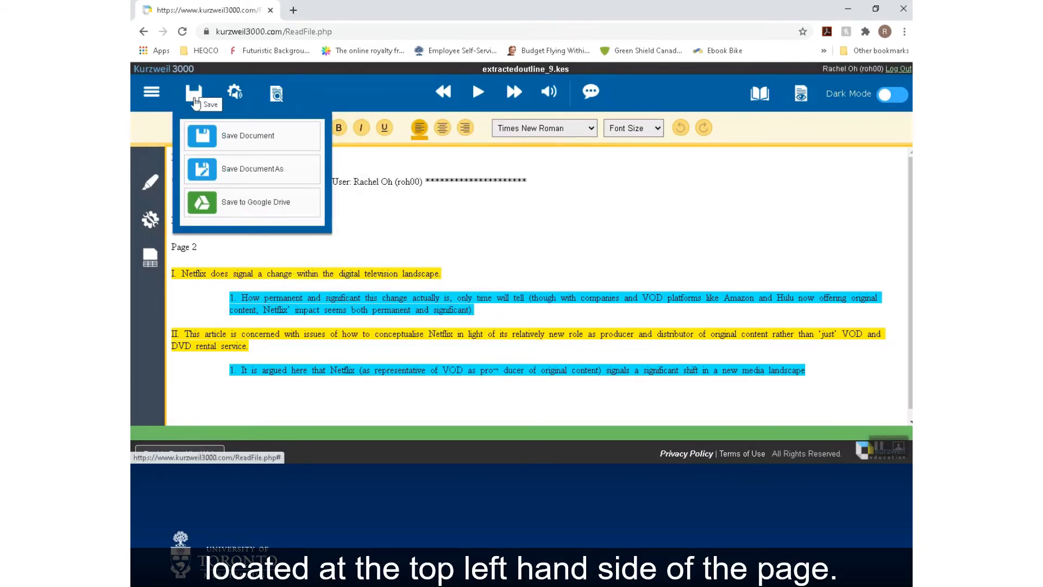
left_click(204, 135)
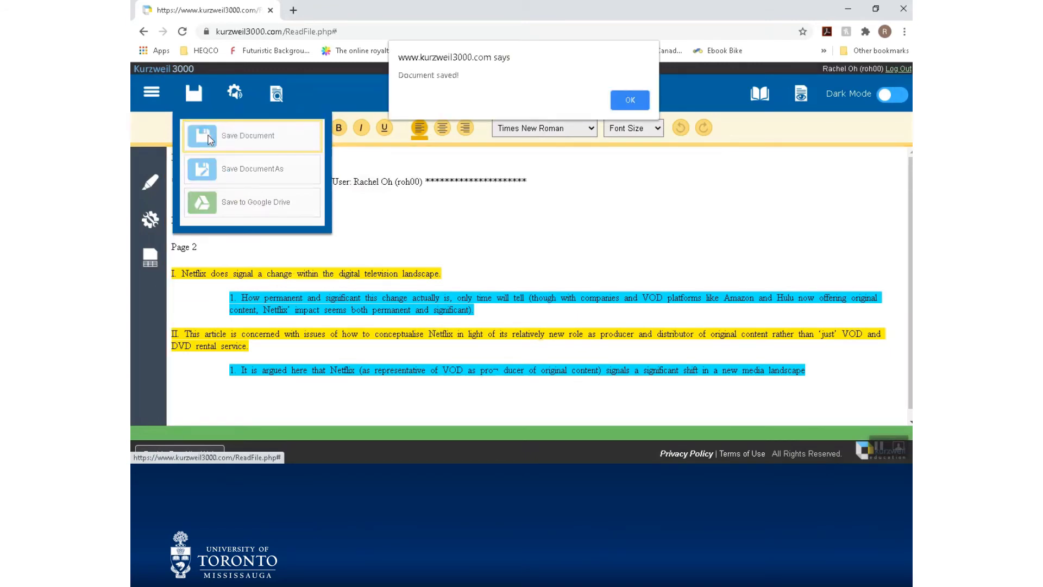
left_click(631, 101)
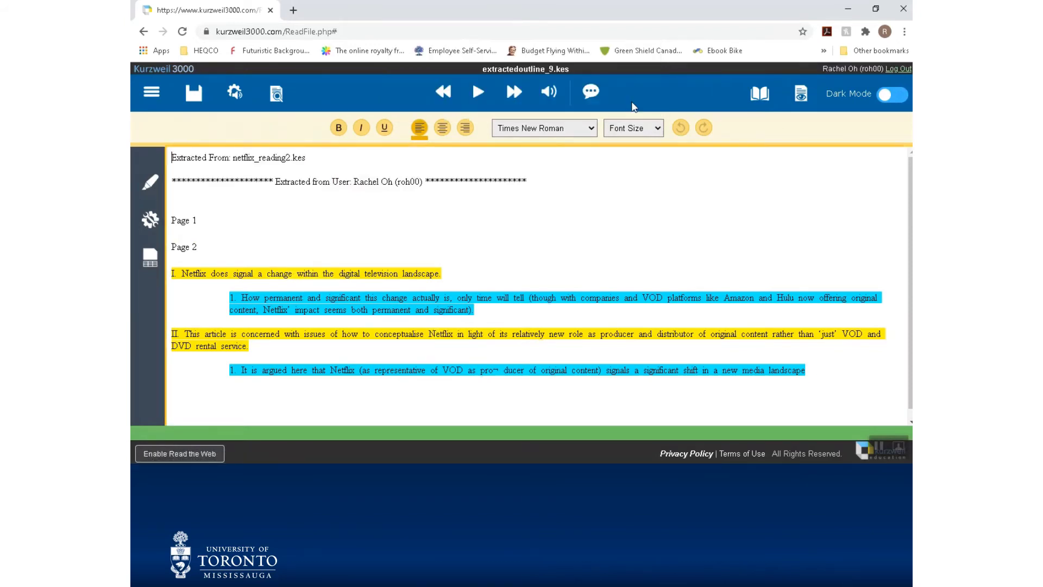
- Return to the Universal Library and reopen netflix_reading2.kes from the private folder
left_click(152, 92)
left_click(175, 158)
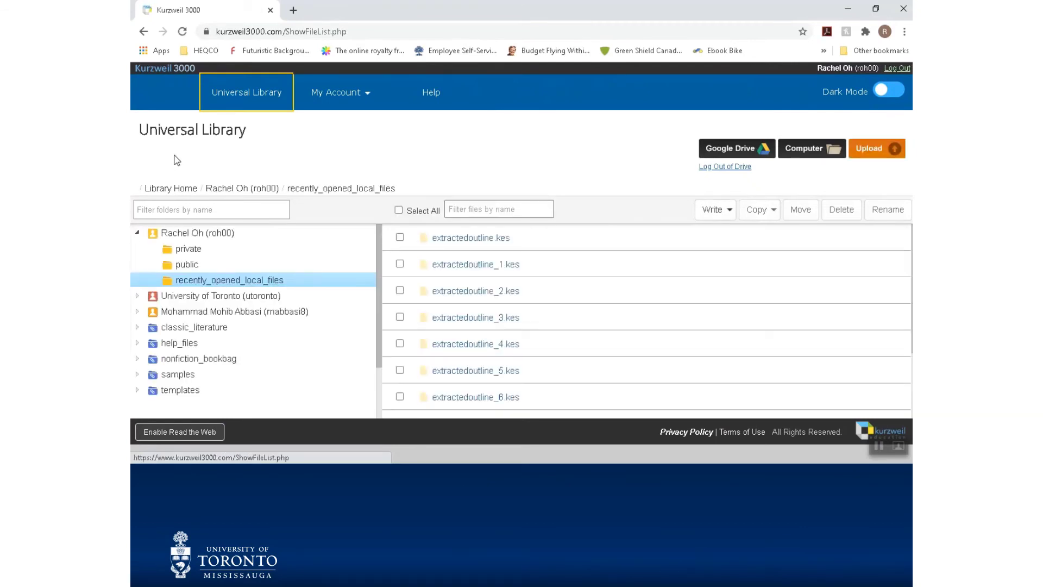
left_click(188, 252)
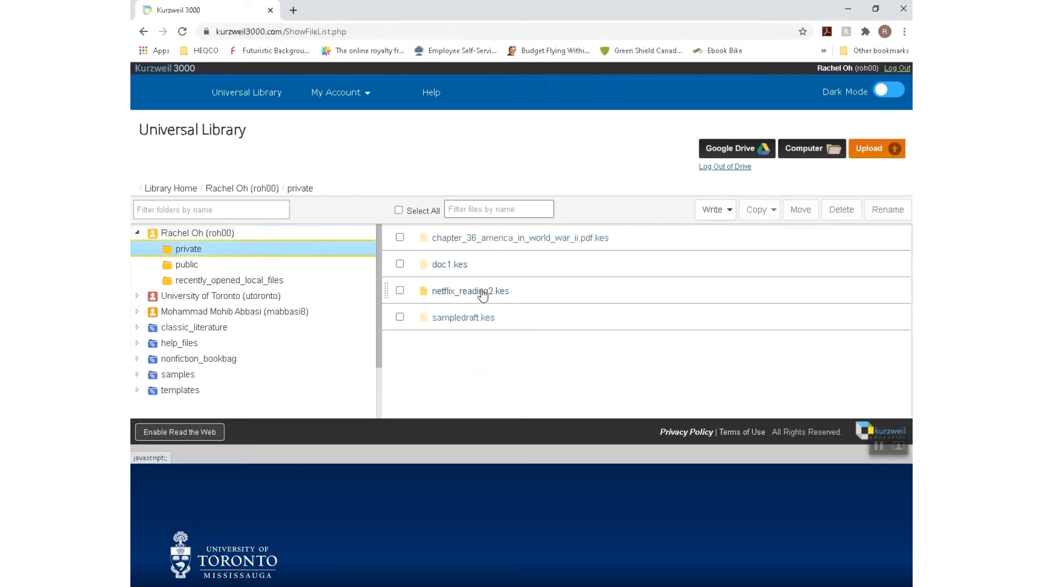
left_click(483, 292)
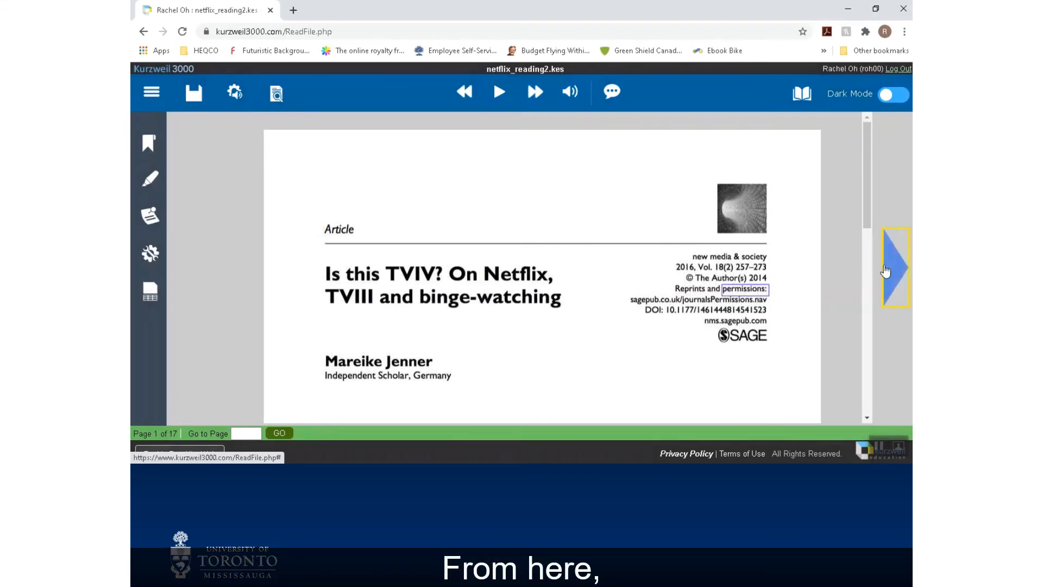
- Go to page 2 of the document and view its yellow and blue highlighted passages
left_click(885, 271)
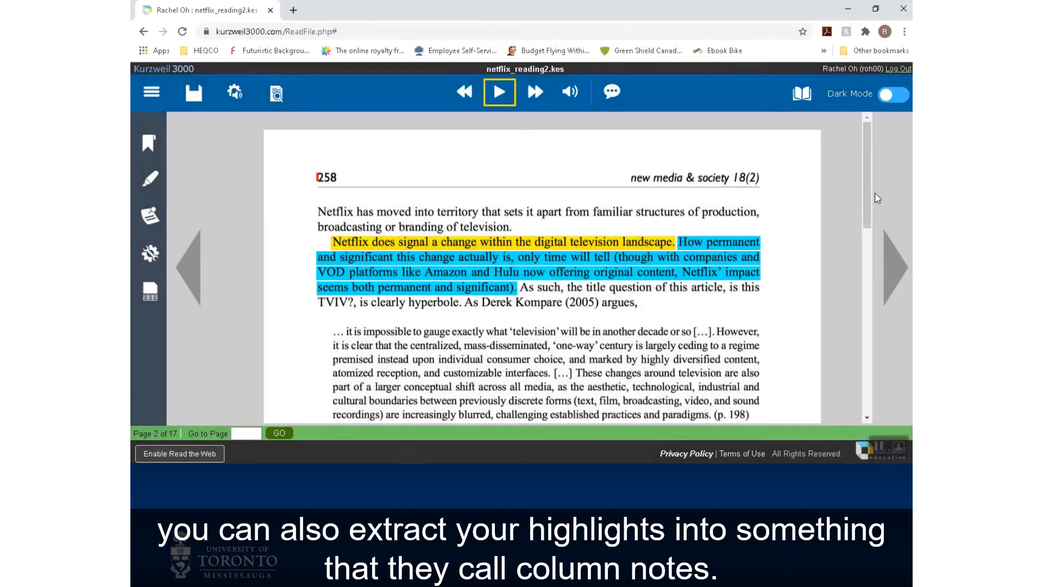
scroll(876, 207, "down", 1)
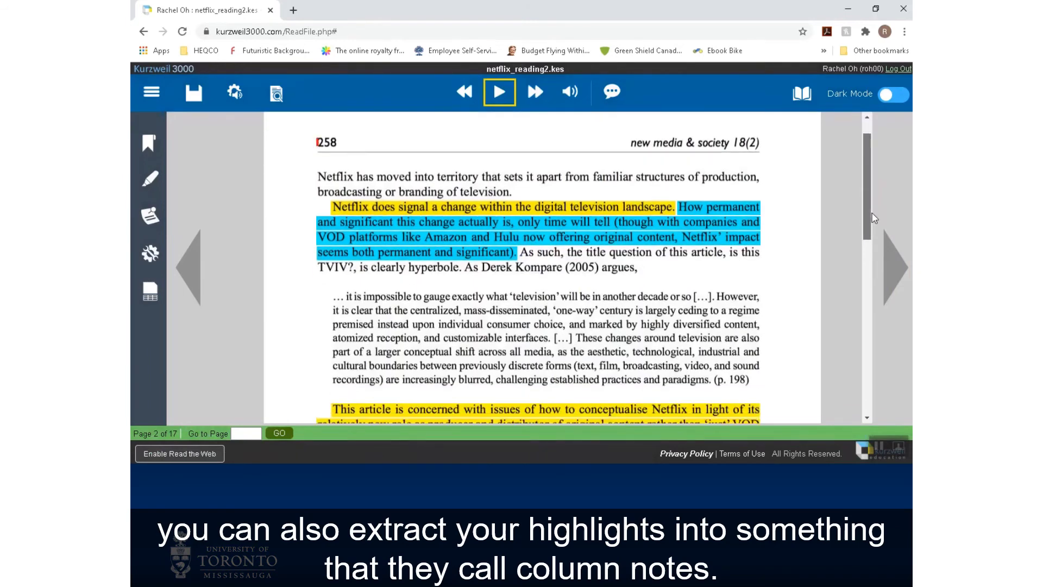
scroll(874, 218, "down", 1)
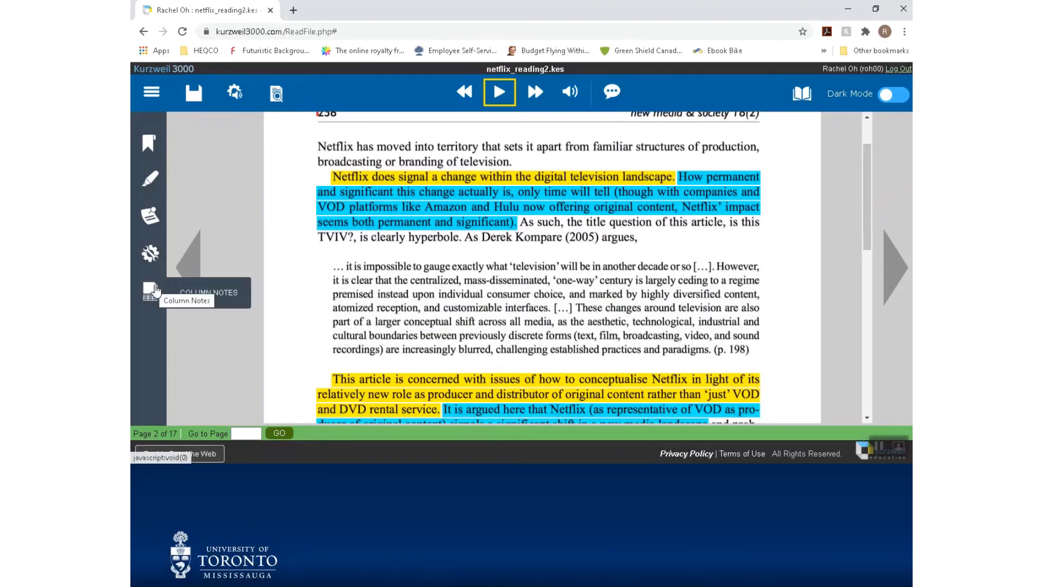
- Start extracting highlights to column notes, excluding the green, pink, orange and gray highlighters
left_click(145, 293)
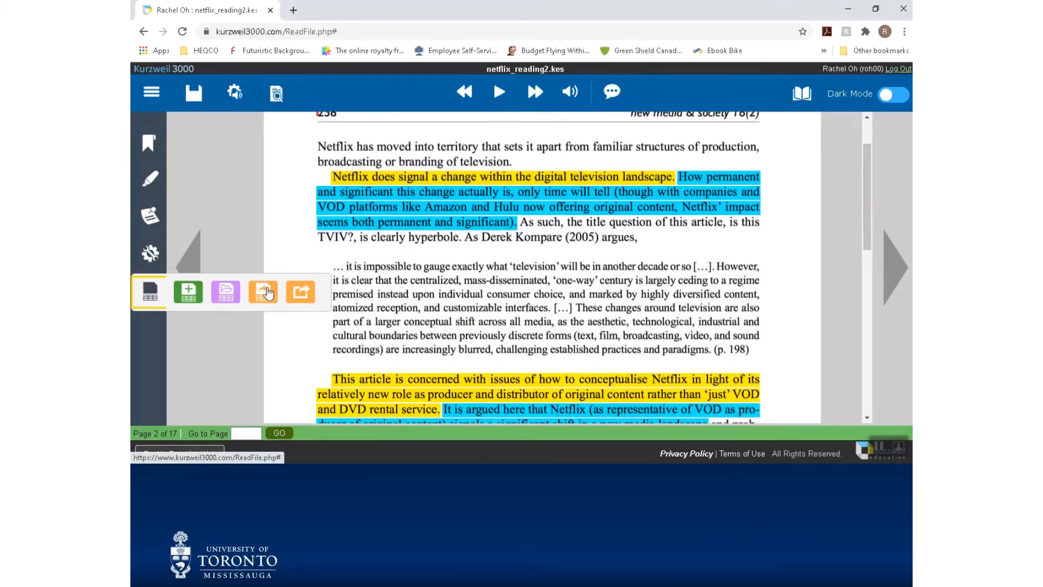
left_click(266, 293)
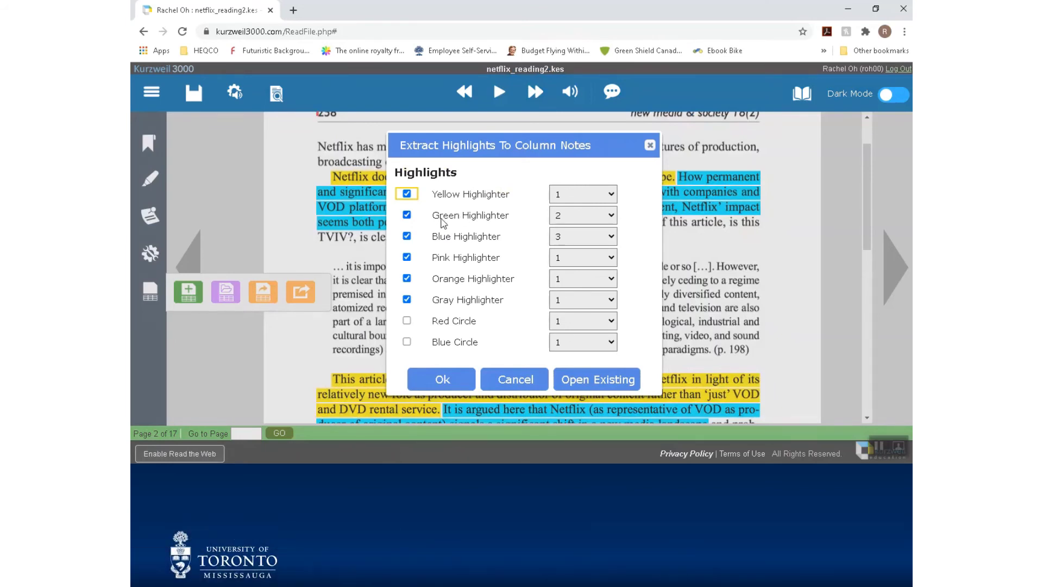
left_click(442, 218)
left_click(442, 264)
left_click(442, 281)
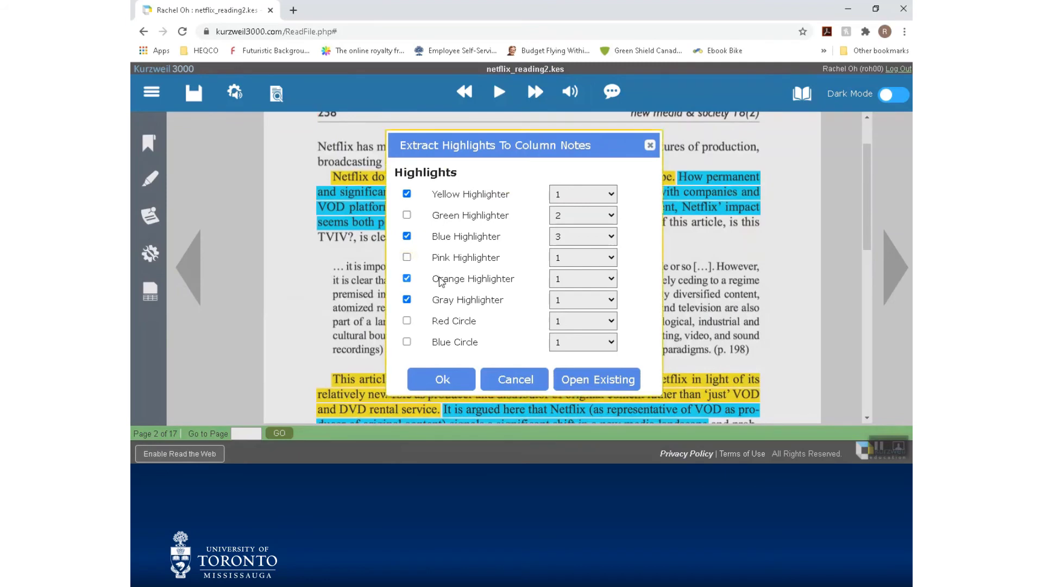
left_click(439, 305)
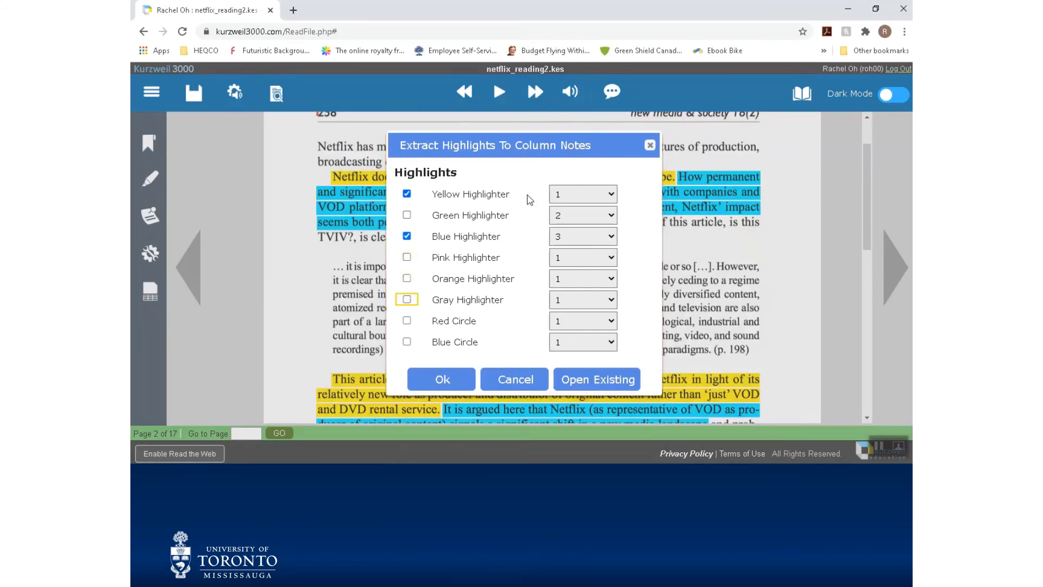
- Assign the blue highlighter to column 2 and extract the highlights into column notes
left_click(595, 244)
left_click(569, 275)
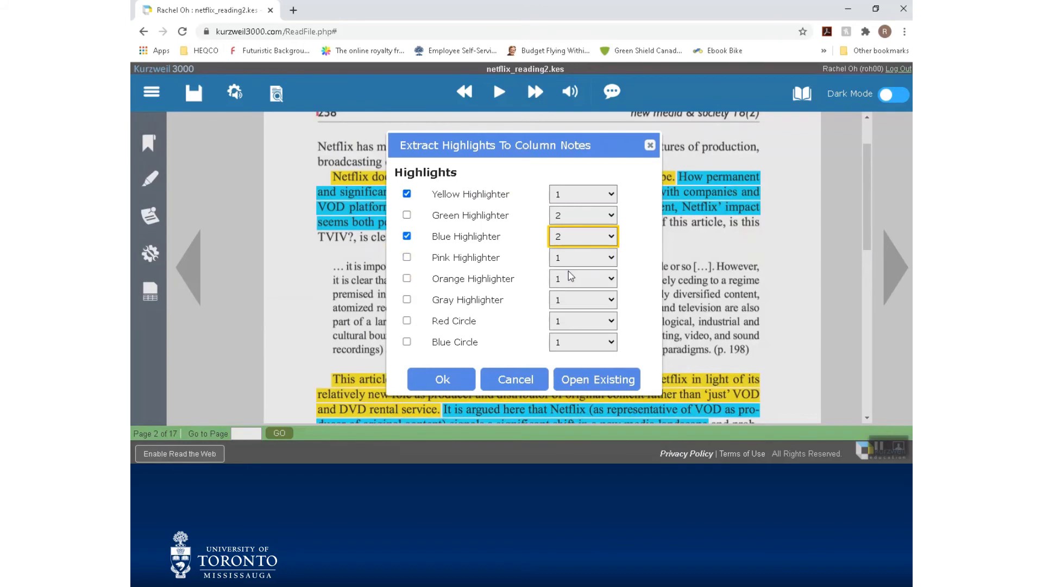
left_click(454, 378)
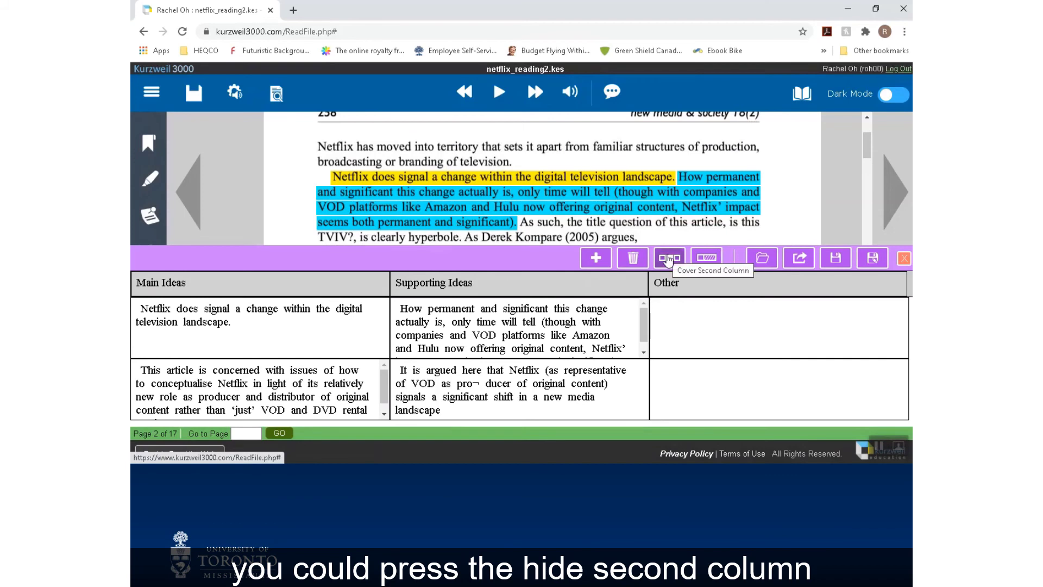
- Cover the Supporting Ideas column of the column notes and uncover it again
left_click(669, 259)
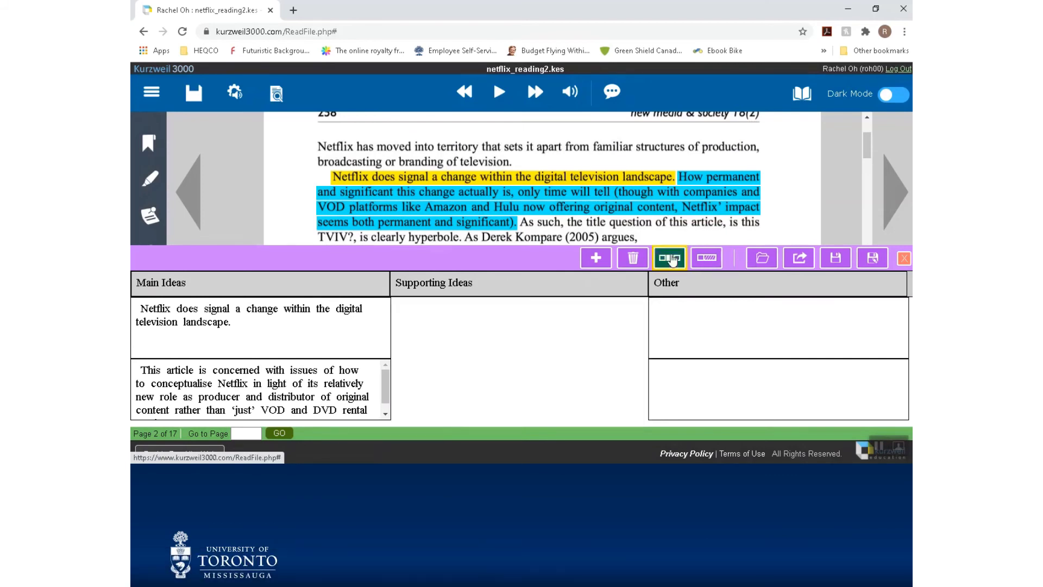
left_click(672, 259)
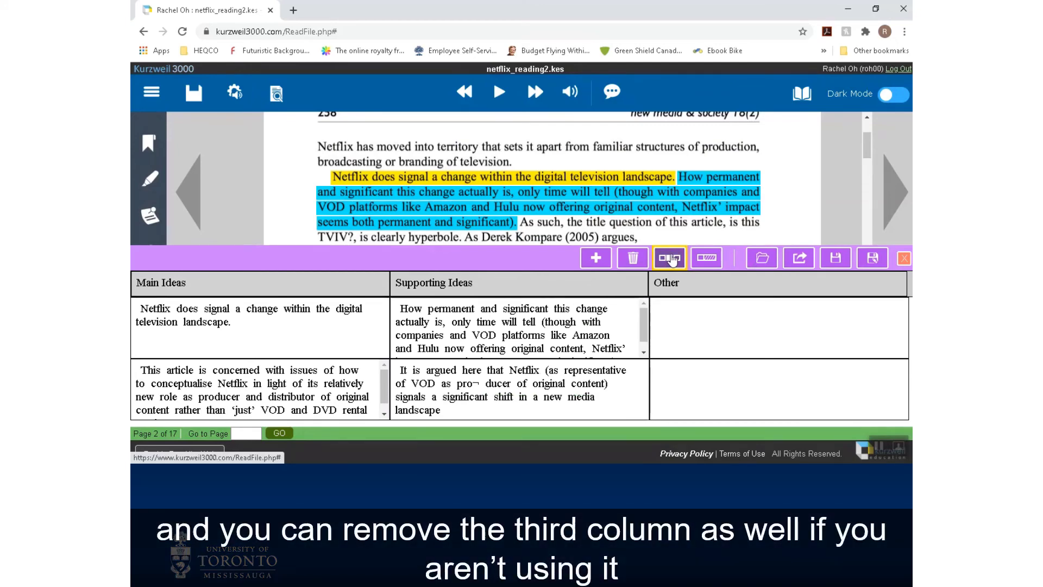
- Hide the third column of the column notes and extract the notes into a new outline document
left_click(704, 259)
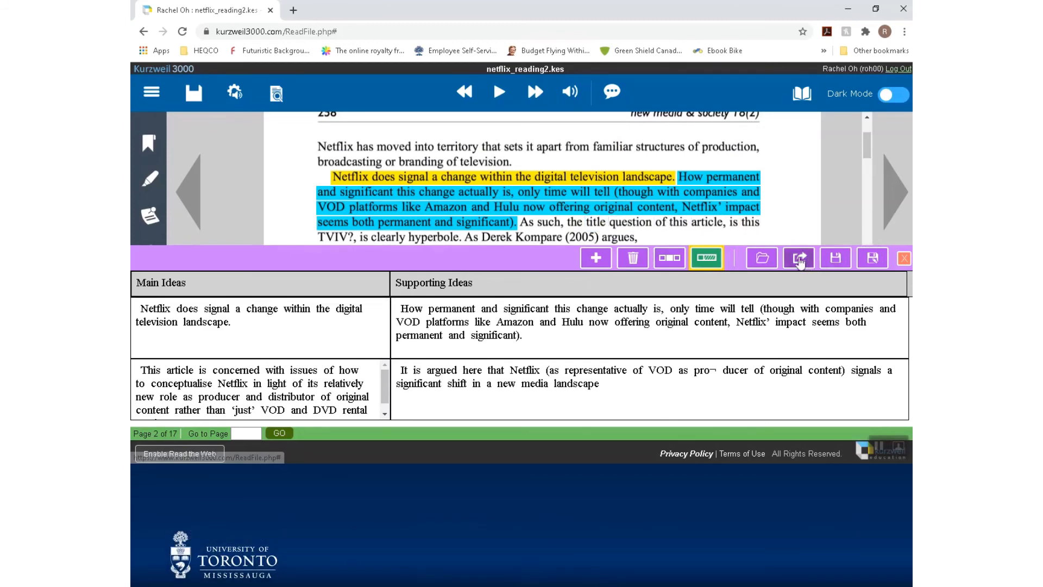
left_click(800, 259)
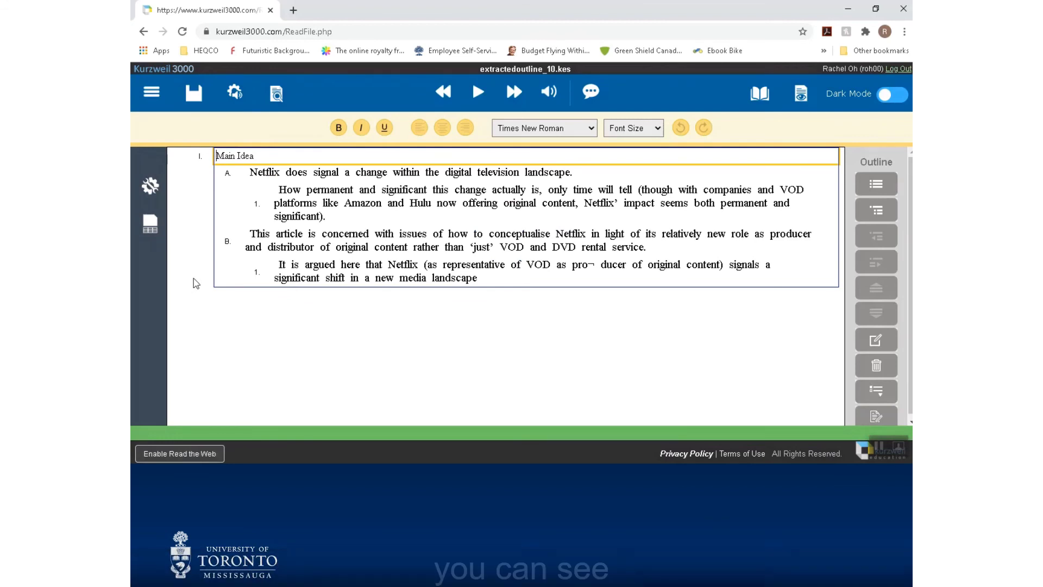
- Return to the Universal Library and display the available types of new writing files
left_click(149, 104)
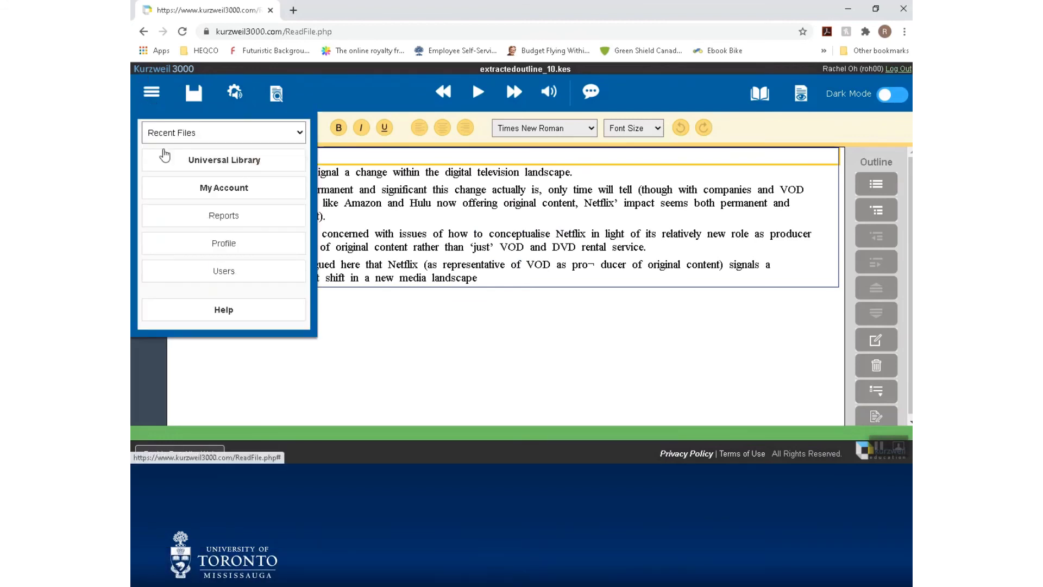
left_click(163, 163)
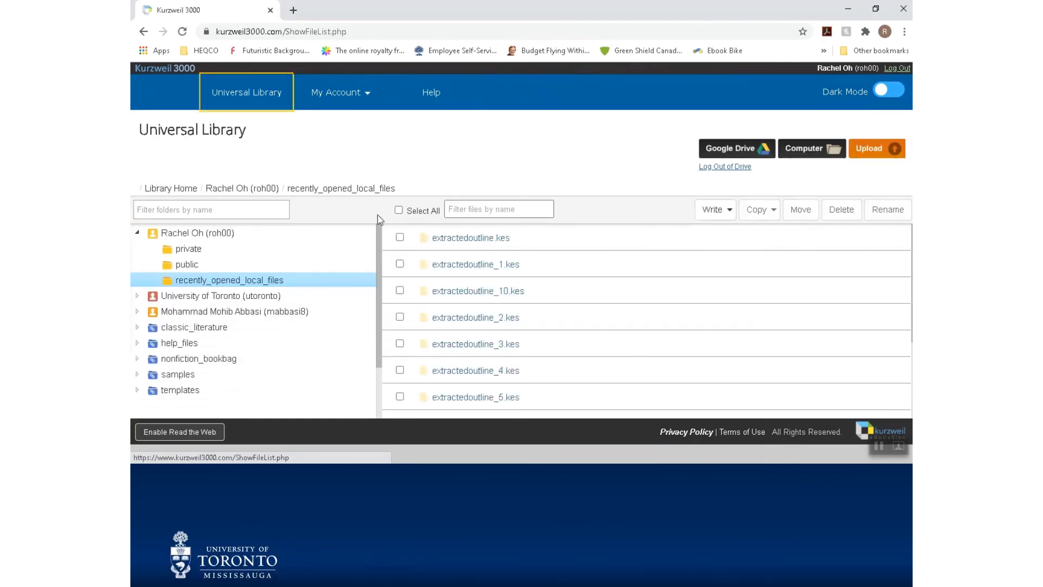
left_click(722, 213)
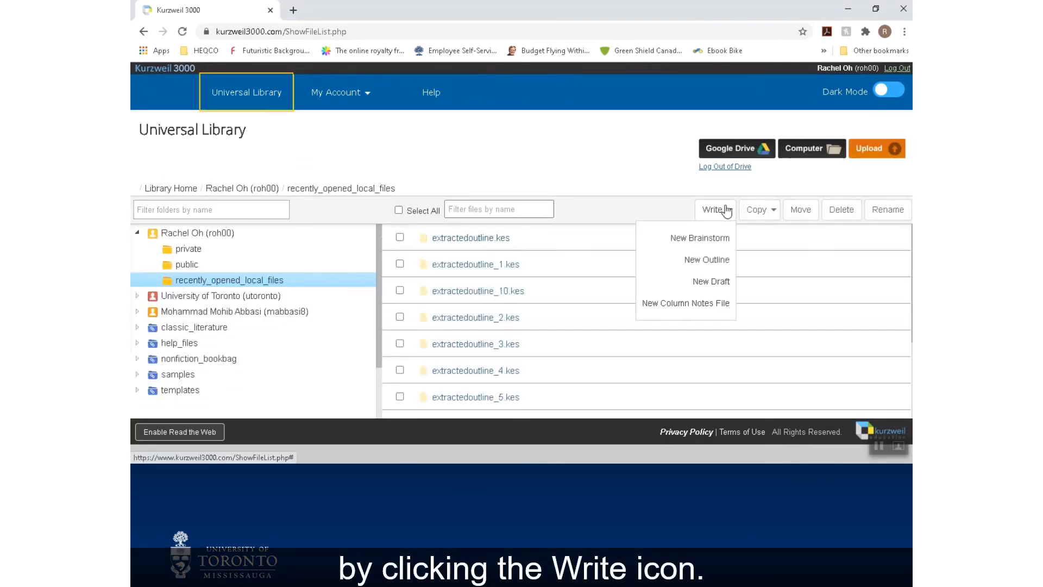